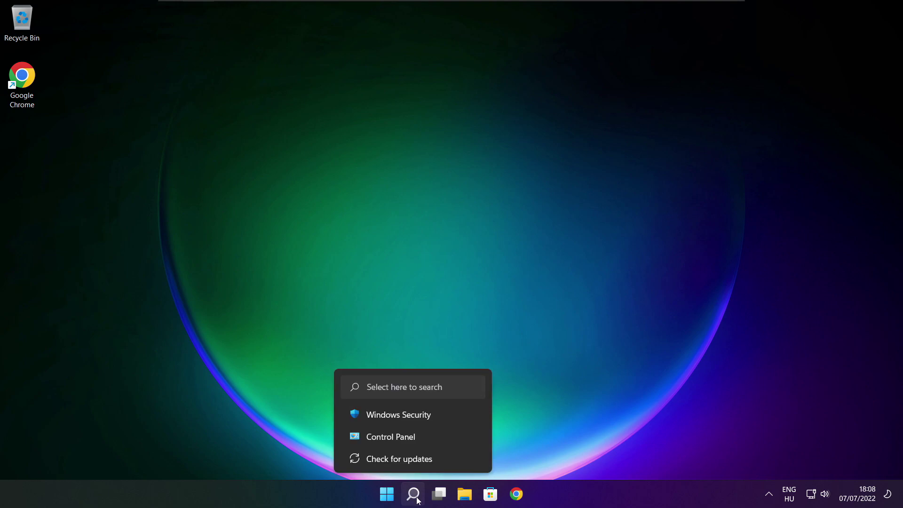
Step: Search Windows for 'device manager' to find the Device Manager control panel
{"action": "left_click", "coordinate": [418, 501]}
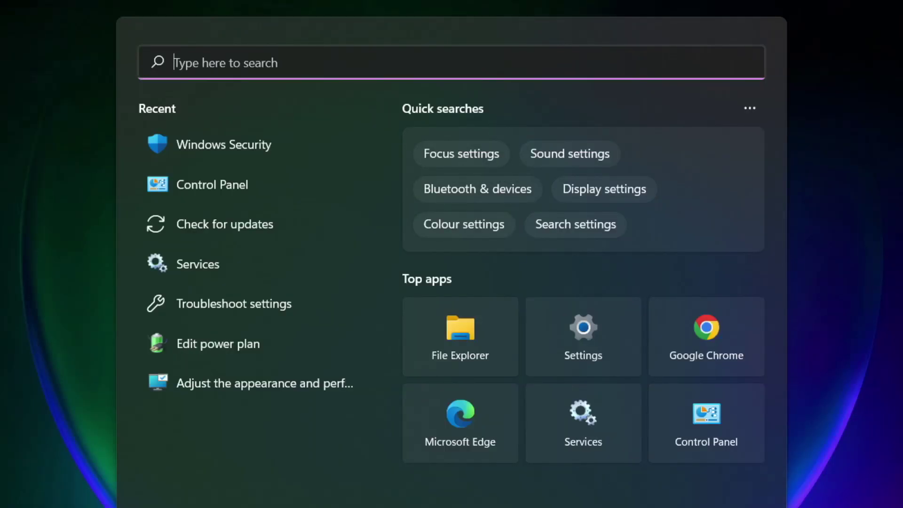
{"action": "type", "text": "device ma"}
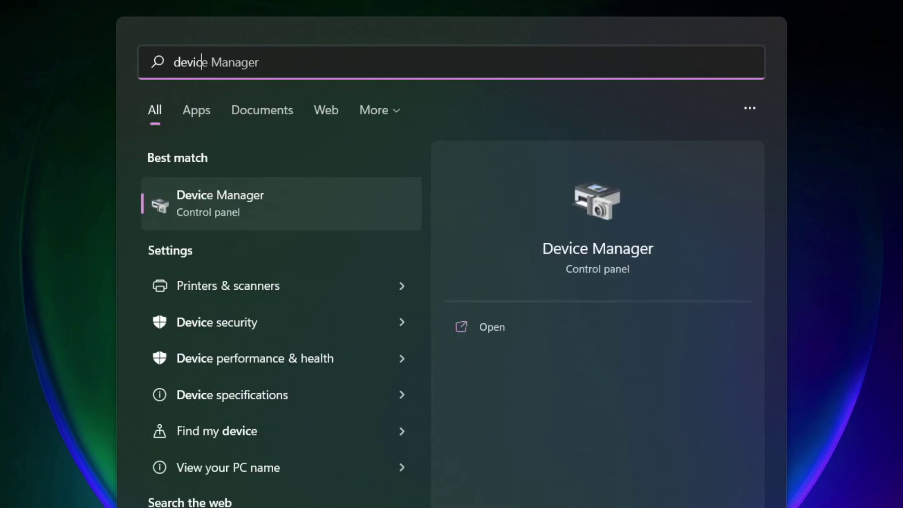
{"action": "type", "text": "nager"}
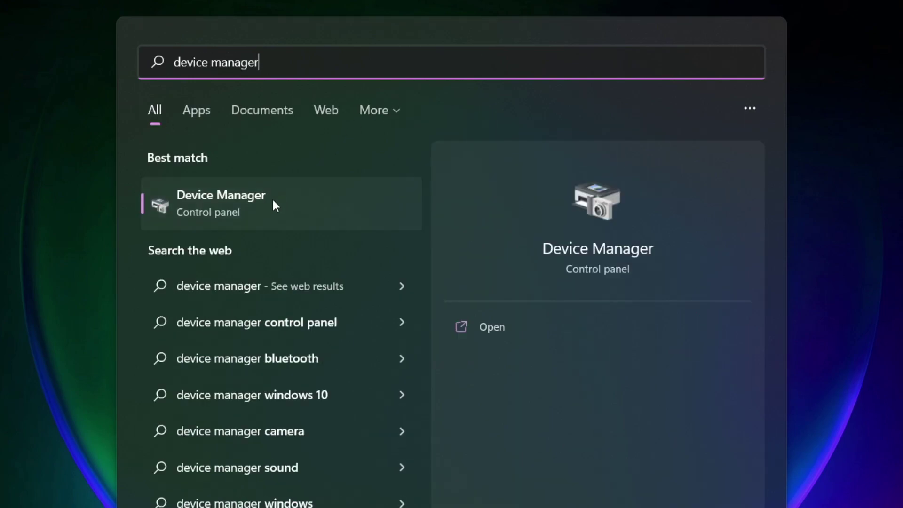
Step: Run an automatic driver search for the VMware SVGA 3D display adapter, which is already up to date
{"action": "left_click", "coordinate": [331, 208]}
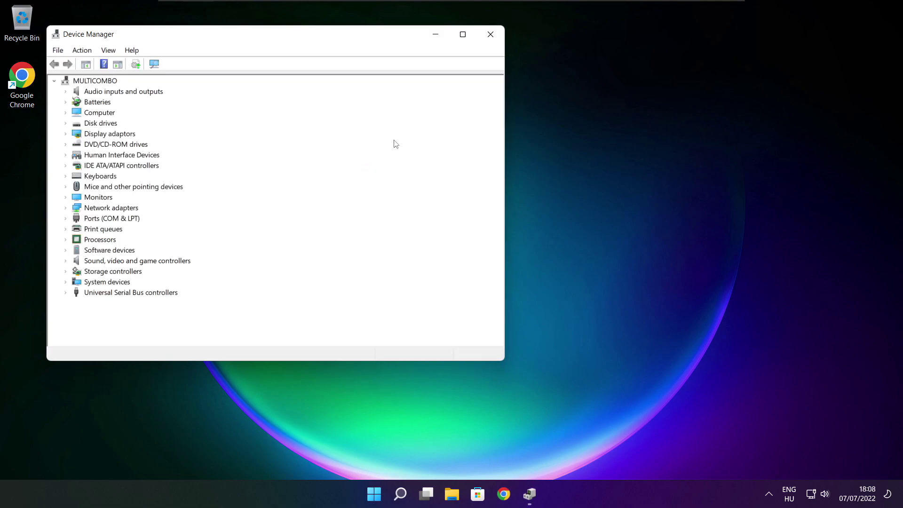
{"action": "left_click", "coordinate": [463, 35]}
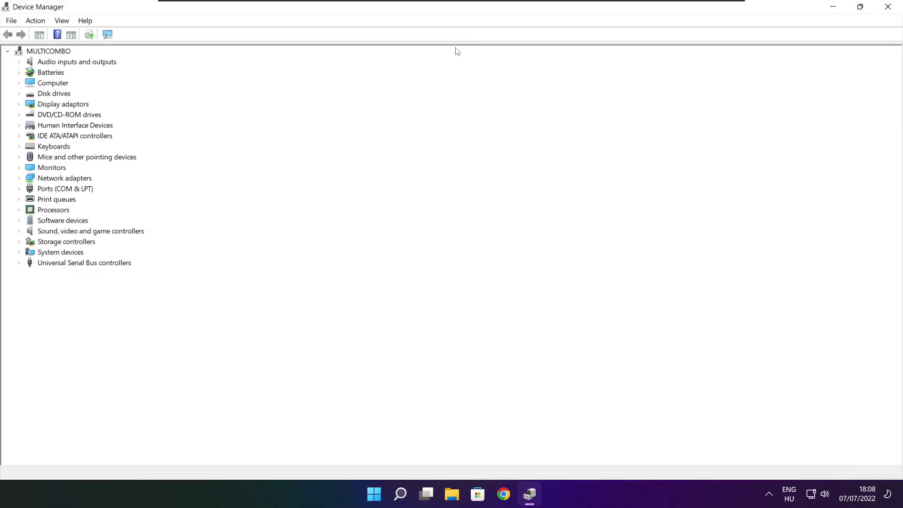
{"action": "left_click", "coordinate": [47, 105]}
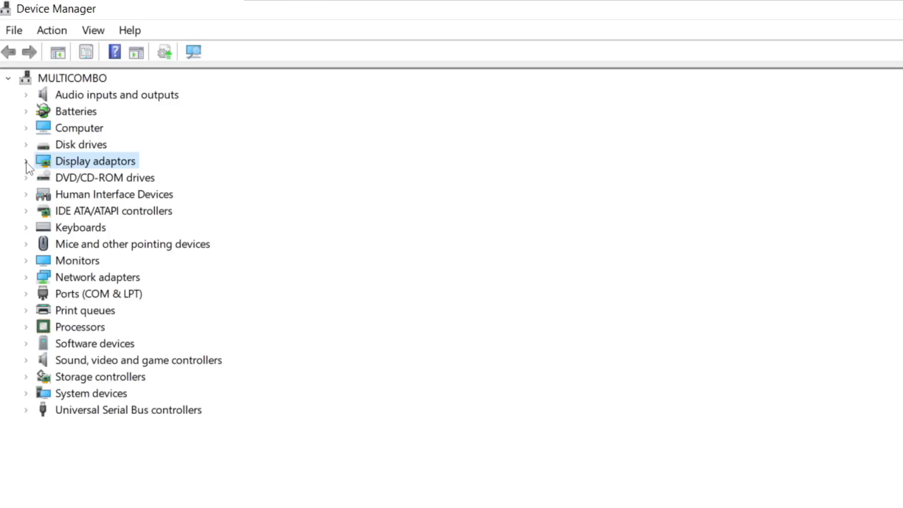
{"action": "left_click", "coordinate": [27, 163]}
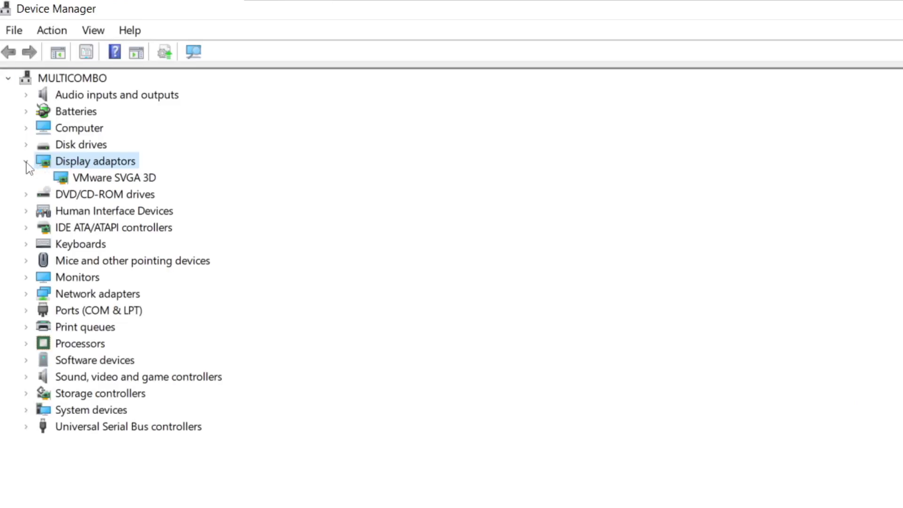
{"action": "left_click", "coordinate": [151, 177]}
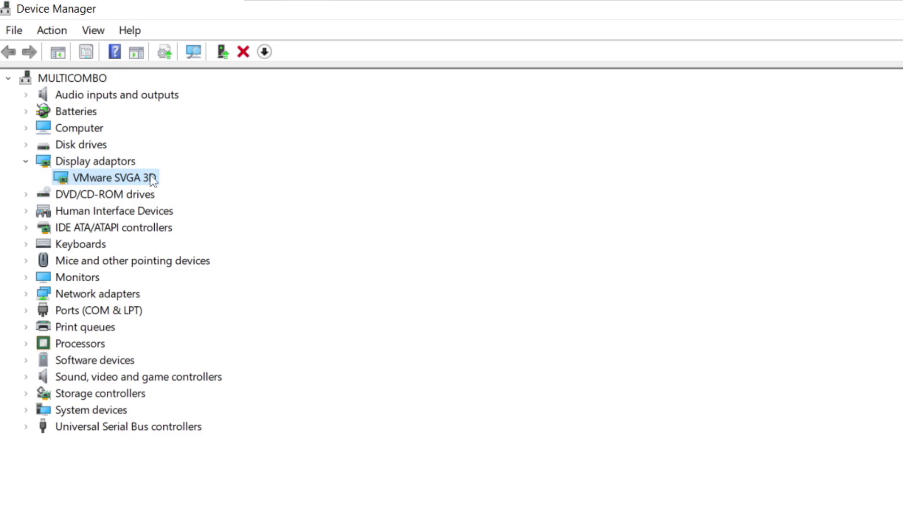
{"action": "right_click", "coordinate": [99, 178]}
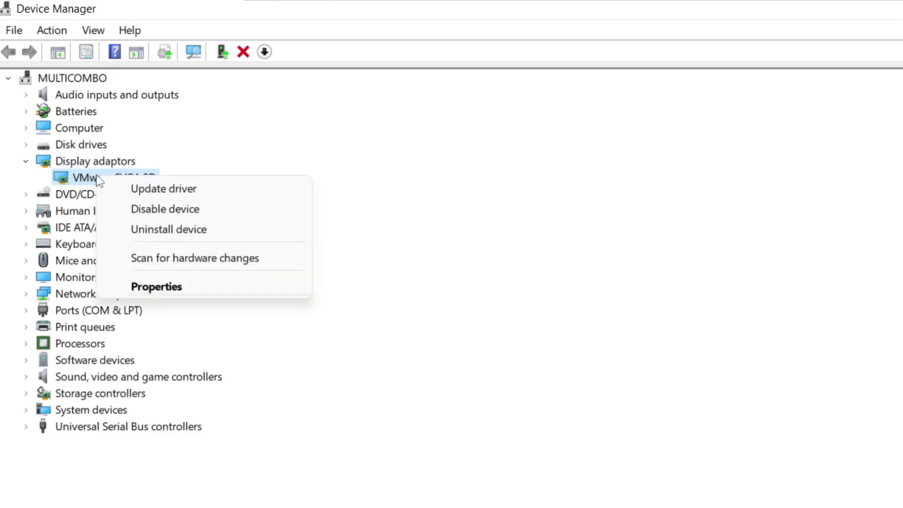
{"action": "left_click", "coordinate": [199, 189]}
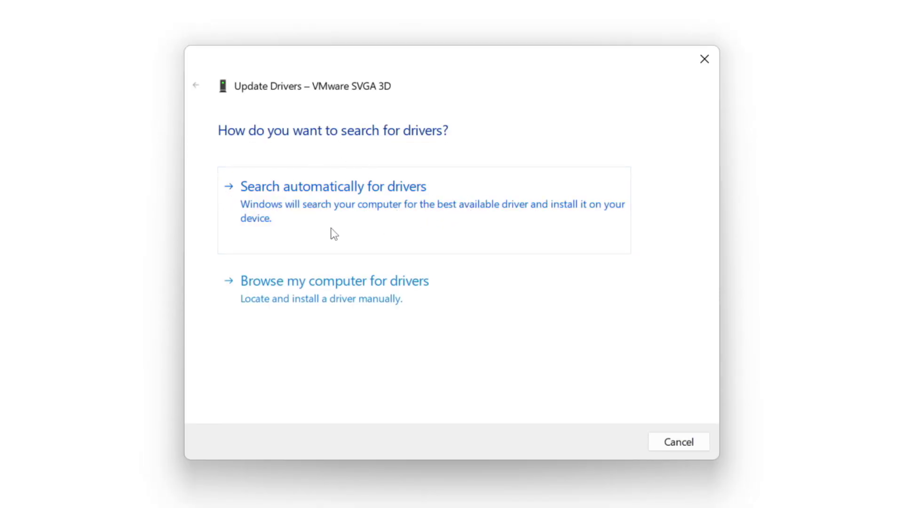
{"action": "left_click", "coordinate": [396, 212]}
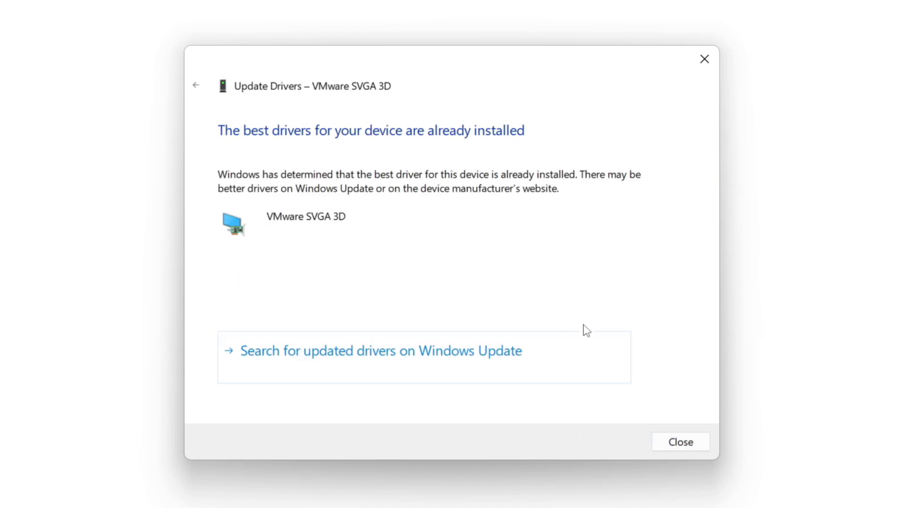
Step: Search automatically for a High Definition Audio Device driver, find it current, then close Device Manager
{"action": "left_click", "coordinate": [679, 444]}
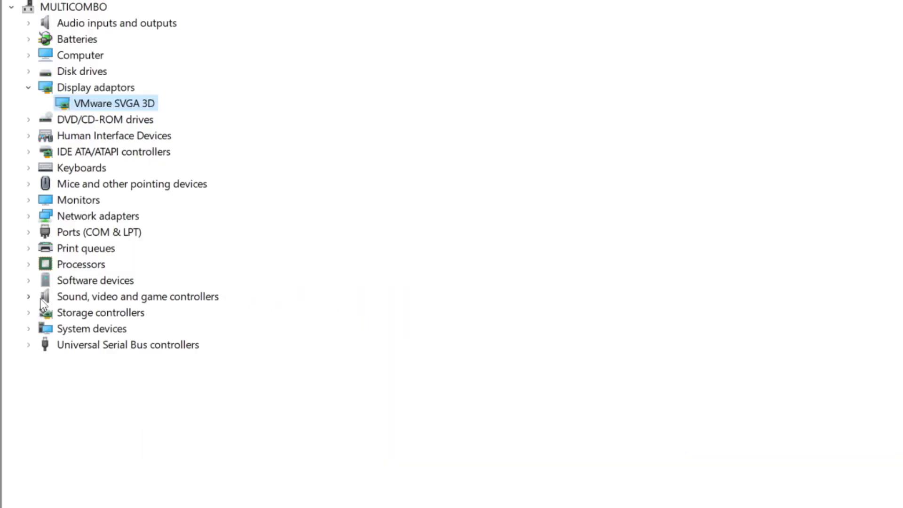
{"action": "left_click", "coordinate": [36, 298]}
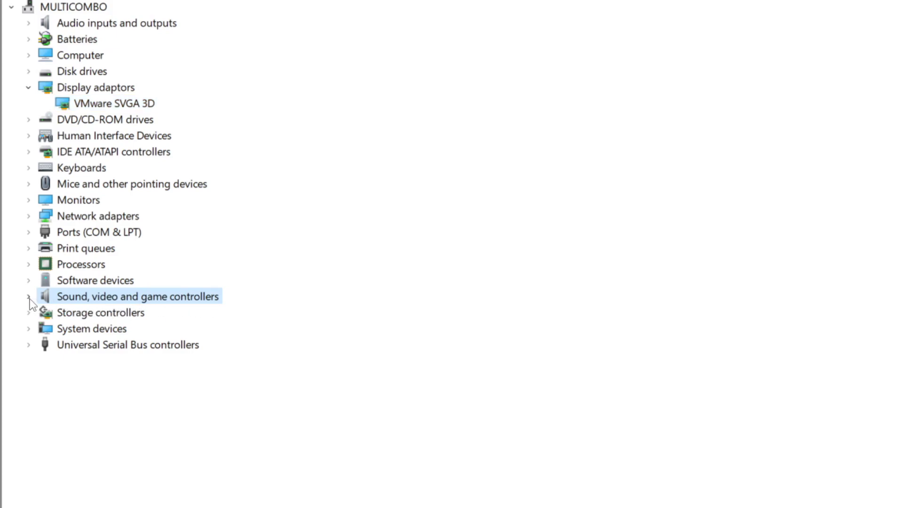
{"action": "left_click", "coordinate": [29, 297]}
{"action": "left_click", "coordinate": [155, 314]}
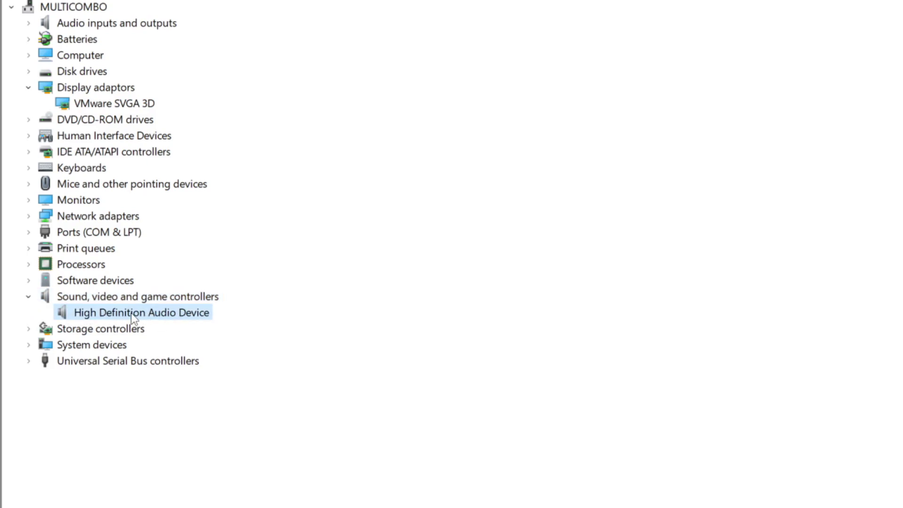
{"action": "right_click", "coordinate": [134, 318]}
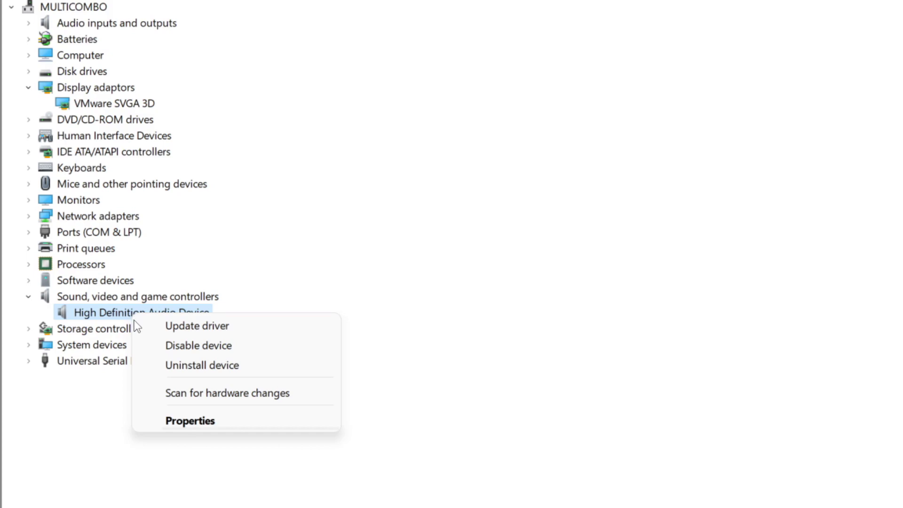
{"action": "left_click", "coordinate": [267, 328]}
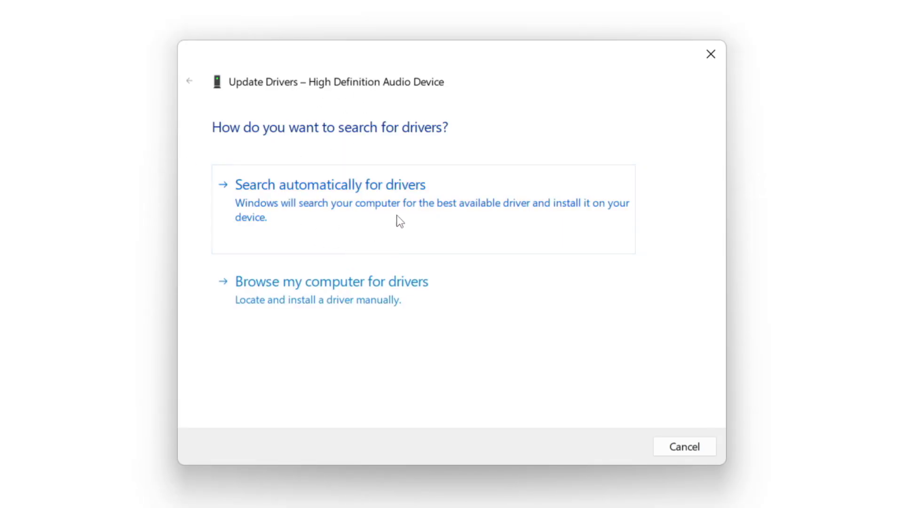
{"action": "left_click", "coordinate": [359, 204]}
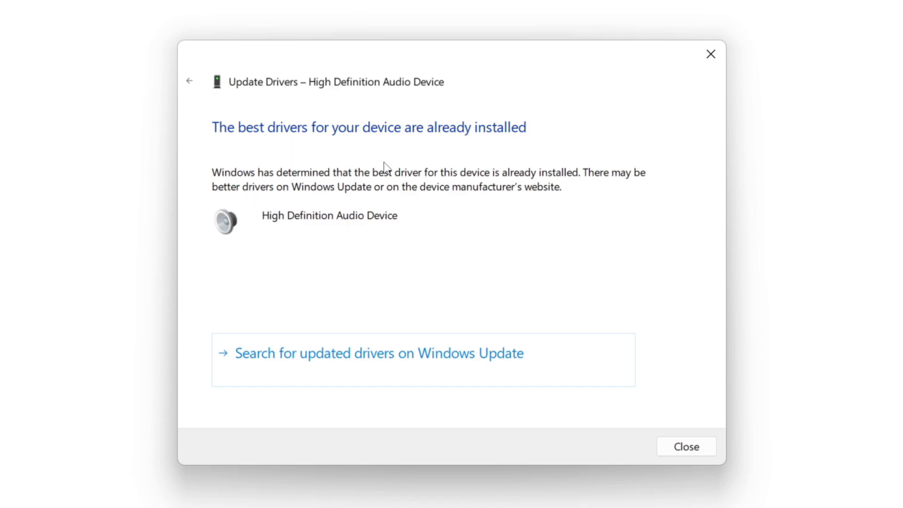
{"action": "left_click", "coordinate": [688, 446]}
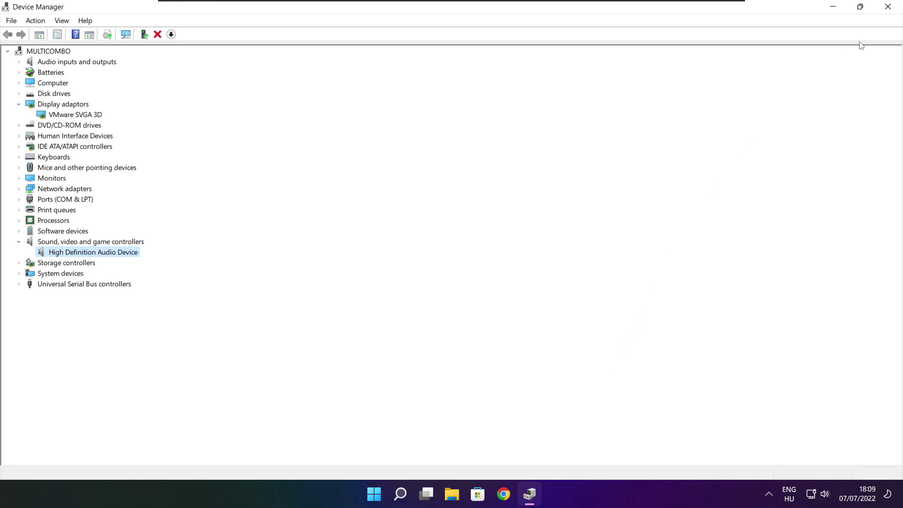
{"action": "left_click", "coordinate": [889, 7]}
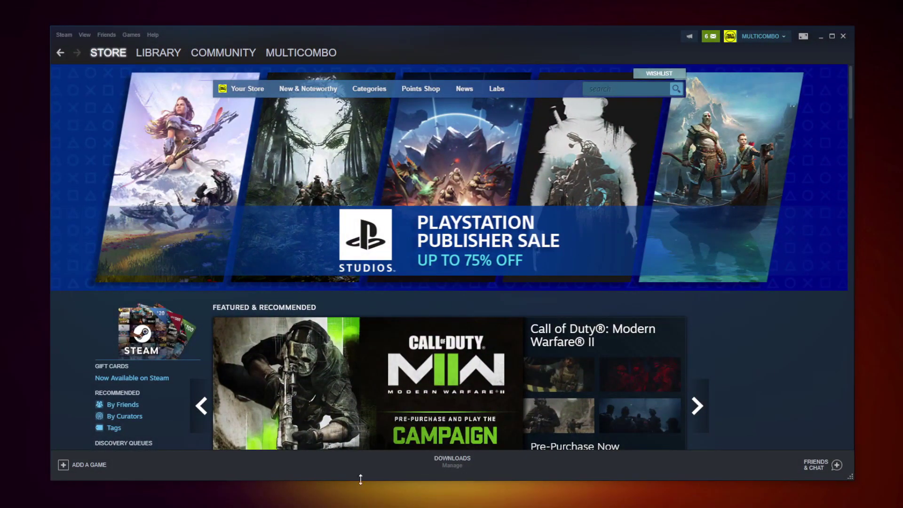
Step: Verify integrity of the favourite Library game's local files, validating all 3367 files
{"action": "left_click", "coordinate": [156, 53]}
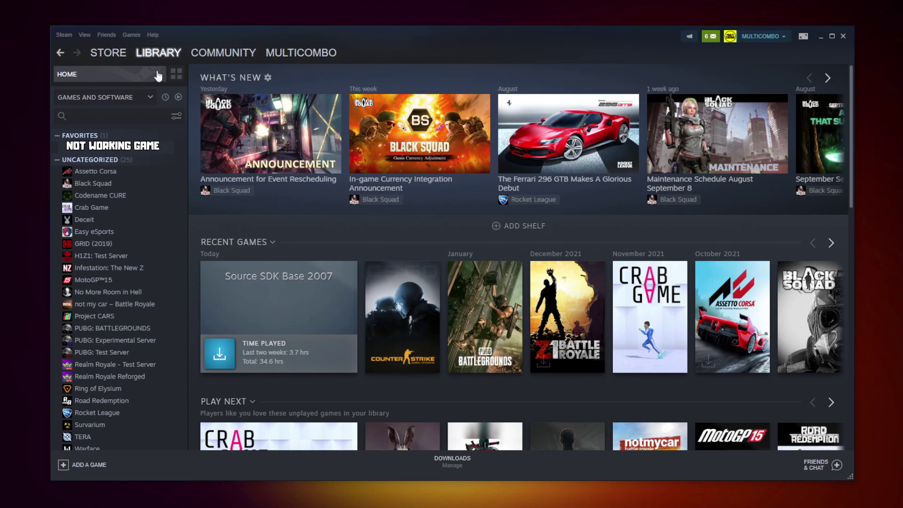
{"action": "right_click", "coordinate": [167, 150]}
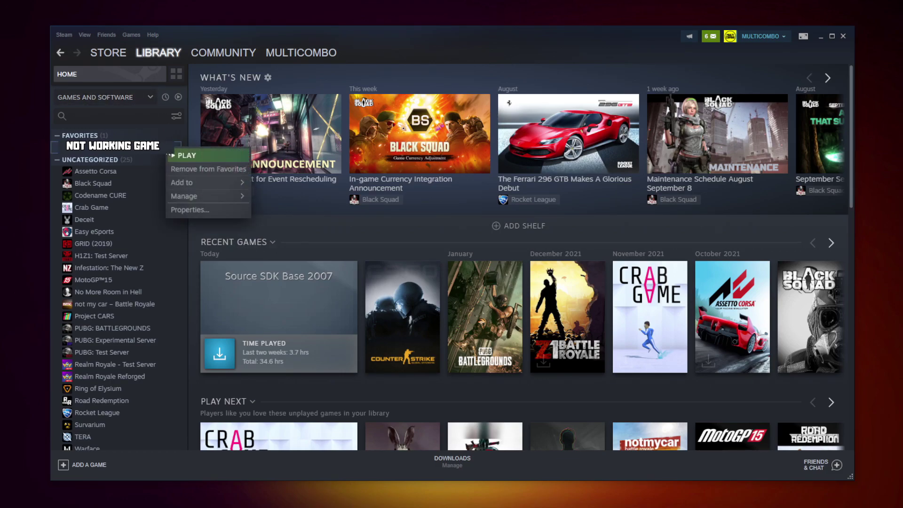
{"action": "left_click", "coordinate": [201, 208]}
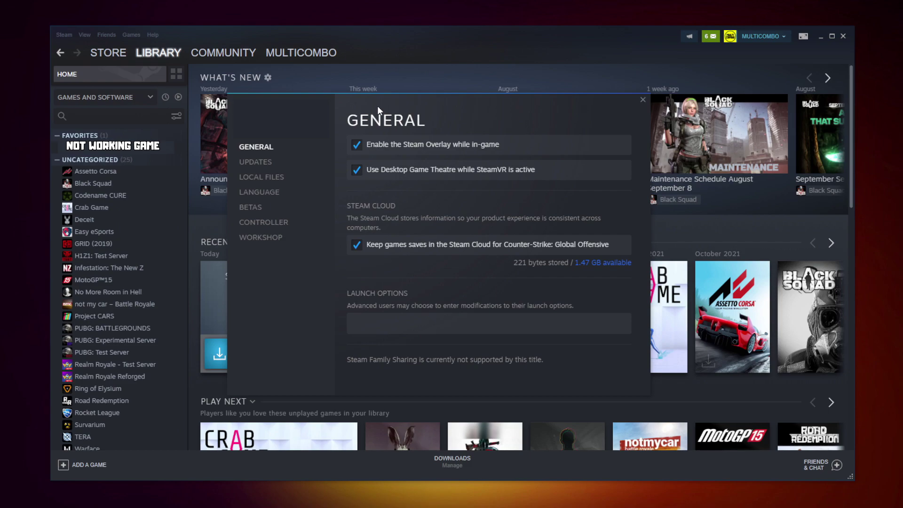
{"action": "left_click", "coordinate": [265, 180]}
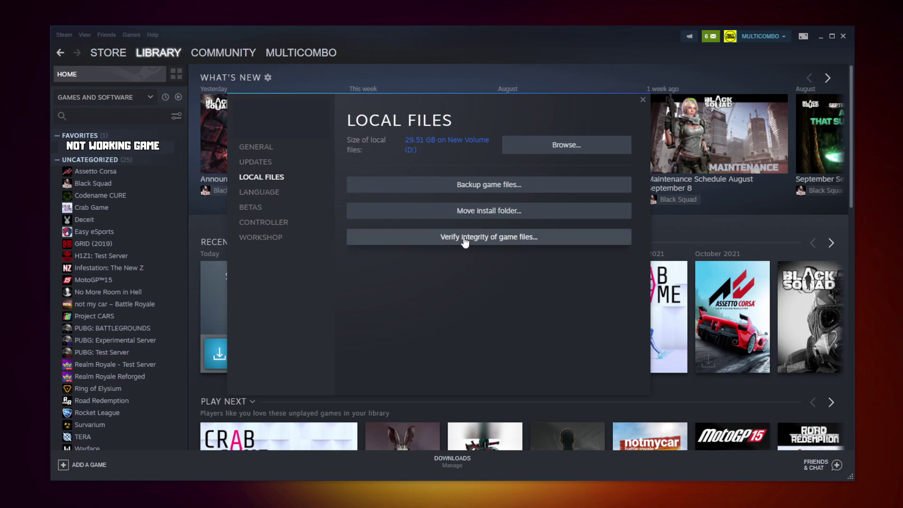
{"action": "left_click", "coordinate": [492, 238]}
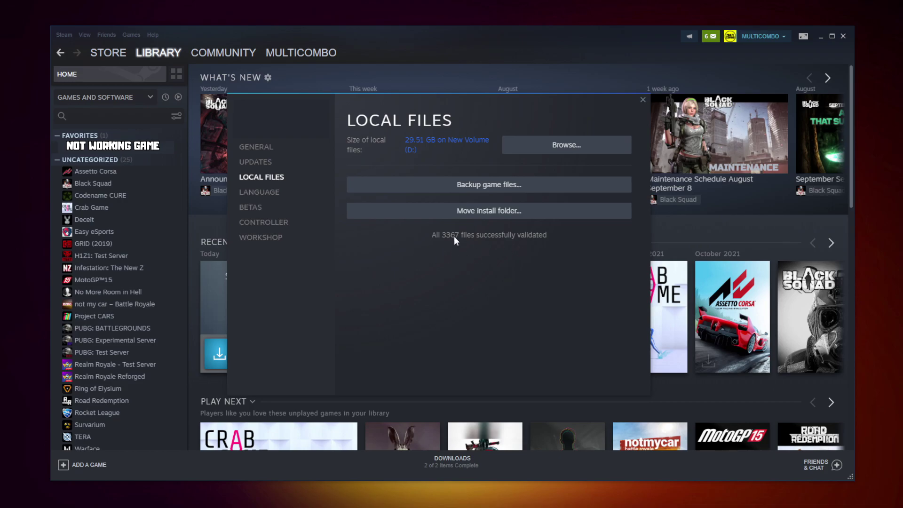
Step: Open the Compatibility properties of the game's executable in its install folder
{"action": "left_click", "coordinate": [540, 150]}
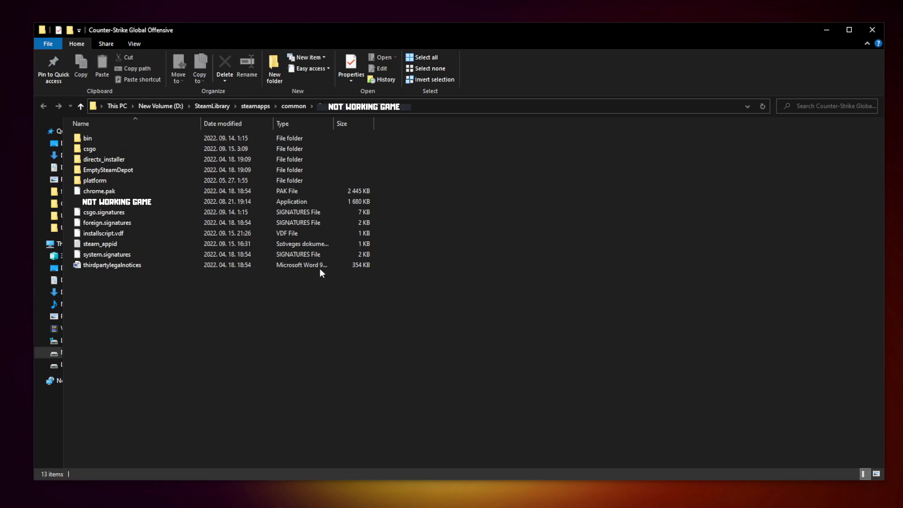
{"action": "left_click", "coordinate": [149, 205]}
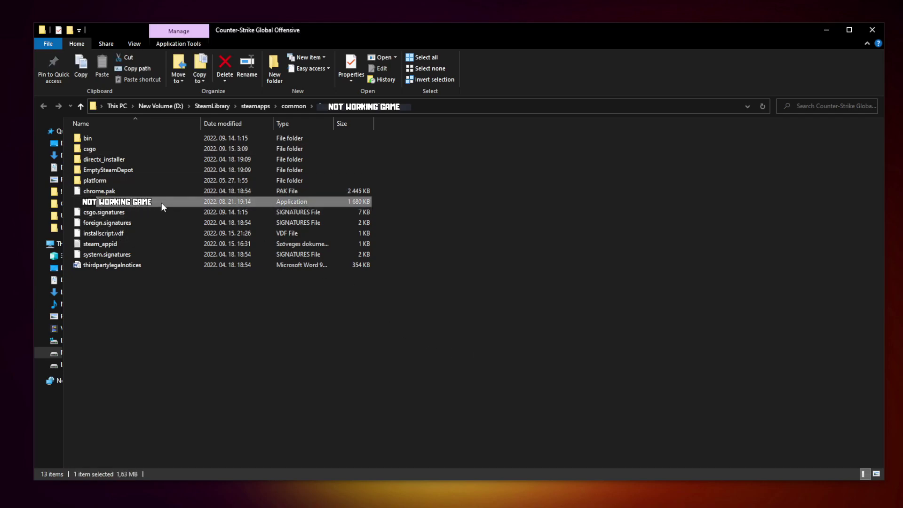
{"action": "right_click", "coordinate": [182, 206]}
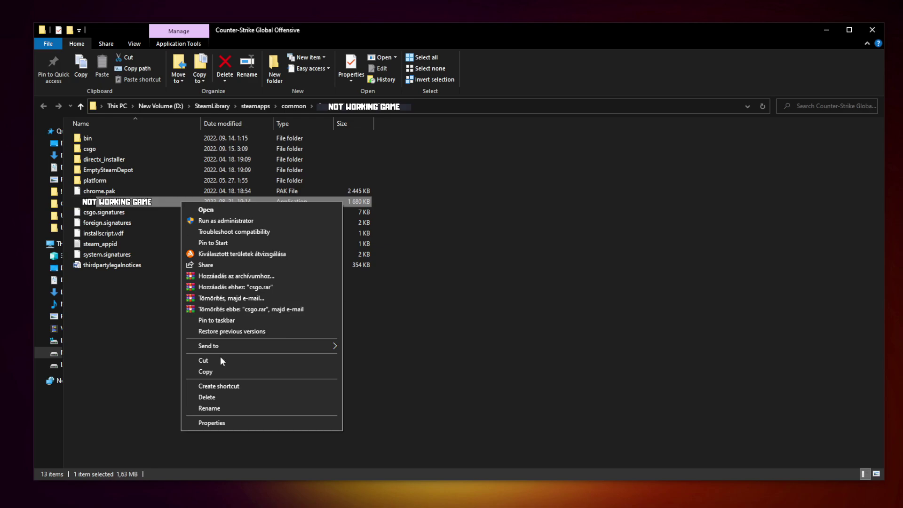
{"action": "left_click", "coordinate": [262, 423]}
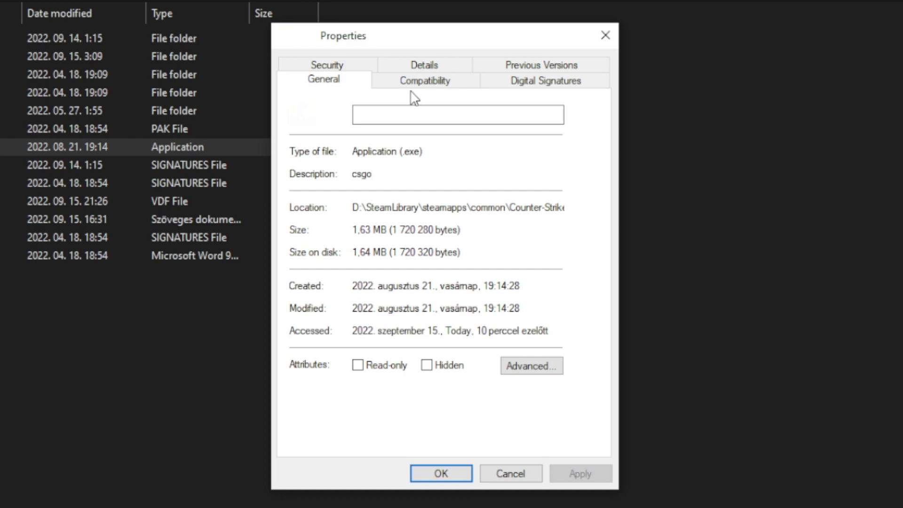
{"action": "left_click", "coordinate": [436, 87]}
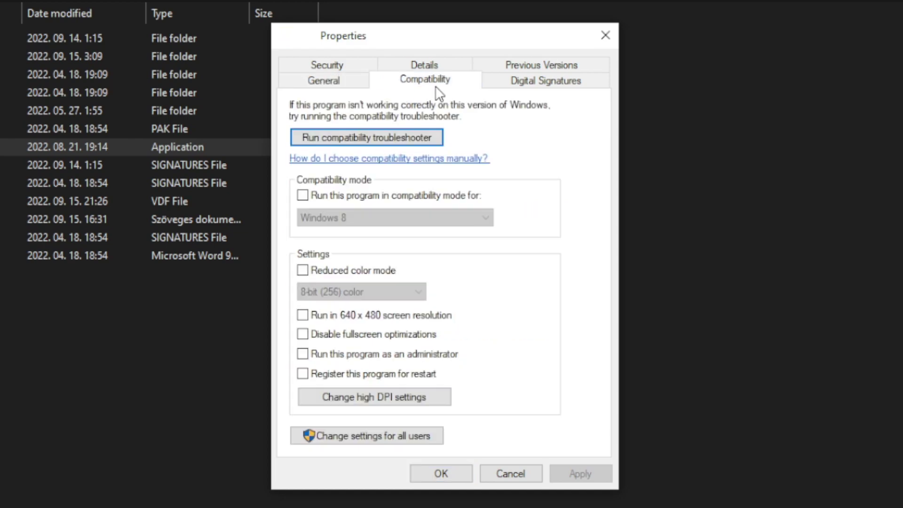
Step: Apply Windows 8 compatibility mode, disable fullscreen optimizations, and always run as administrator
{"action": "left_click", "coordinate": [311, 197]}
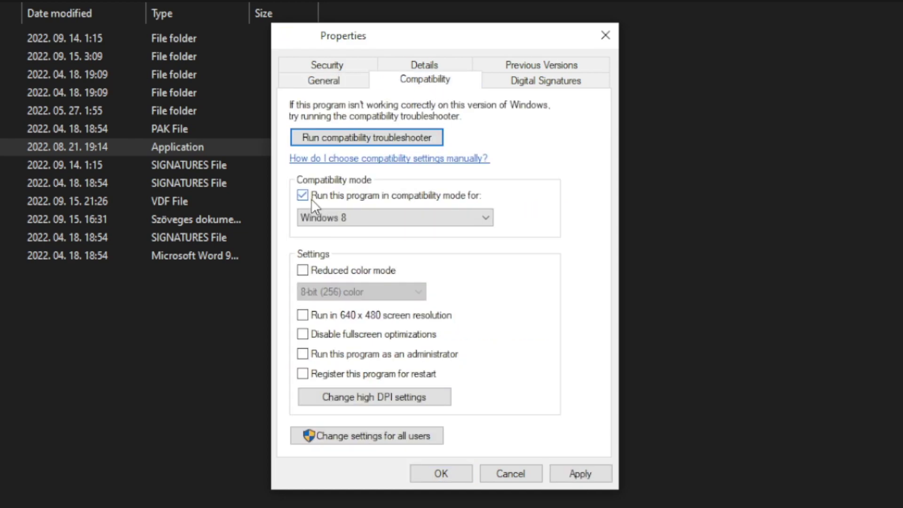
{"action": "left_click", "coordinate": [350, 217]}
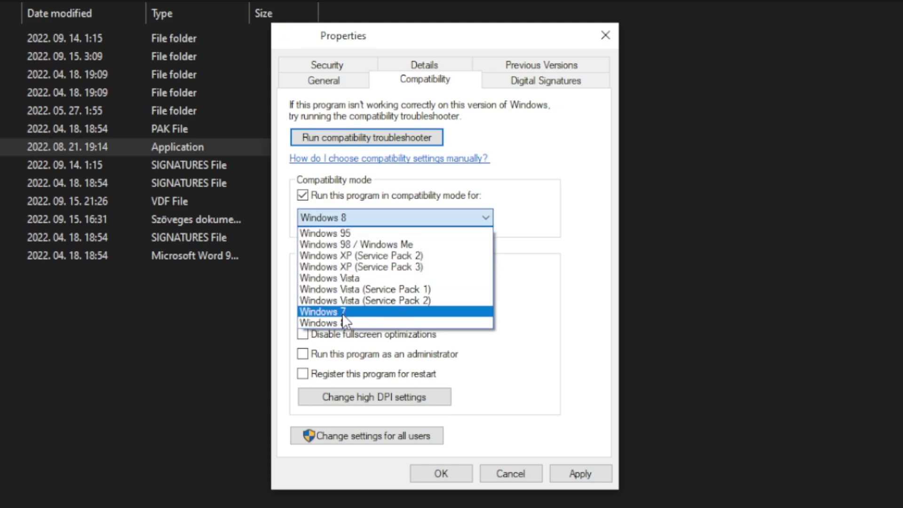
{"action": "left_click", "coordinate": [351, 323]}
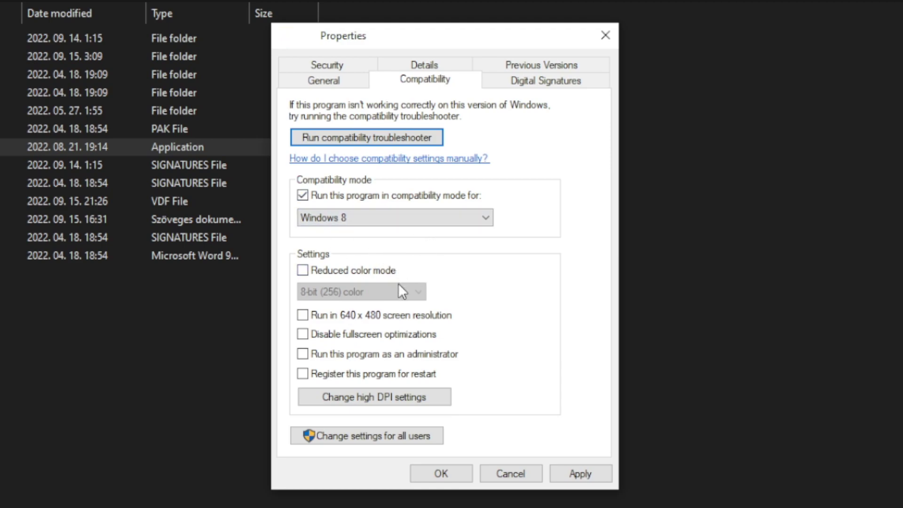
{"action": "left_click", "coordinate": [363, 337]}
{"action": "left_click", "coordinate": [436, 359]}
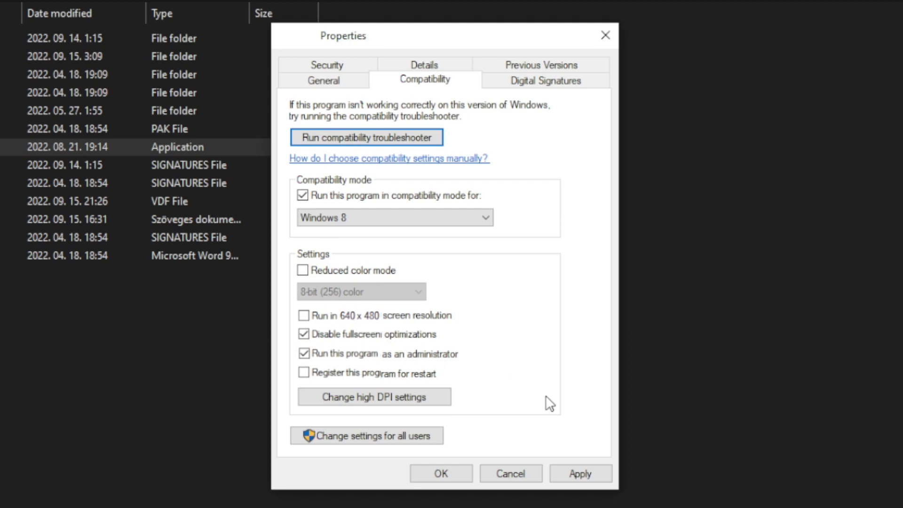
{"action": "left_click", "coordinate": [587, 473]}
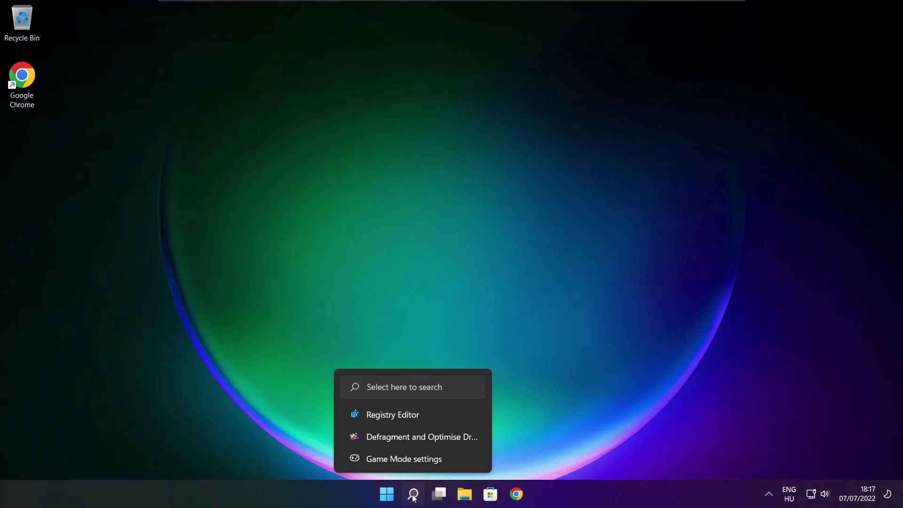
Step: Search 'updates' and run a Windows Update check, which reports the PC up to date
{"action": "left_click", "coordinate": [414, 494]}
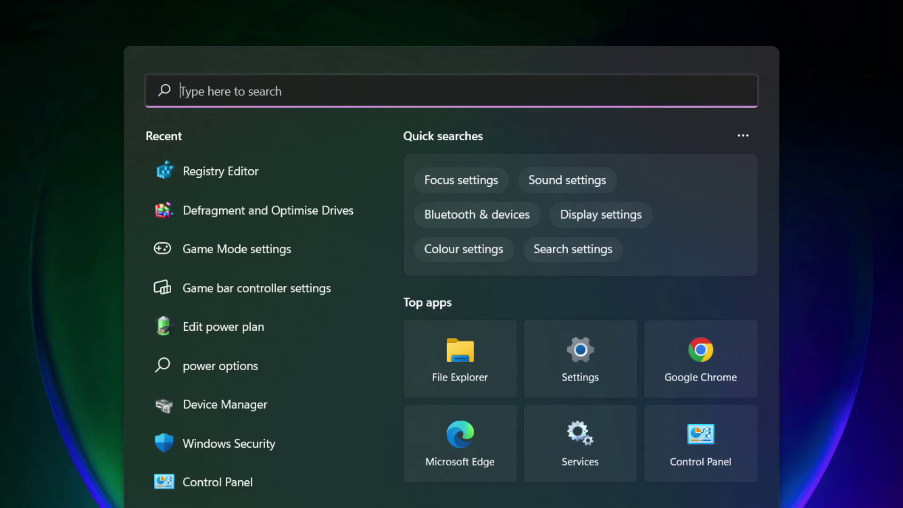
{"action": "type", "text": "updates"}
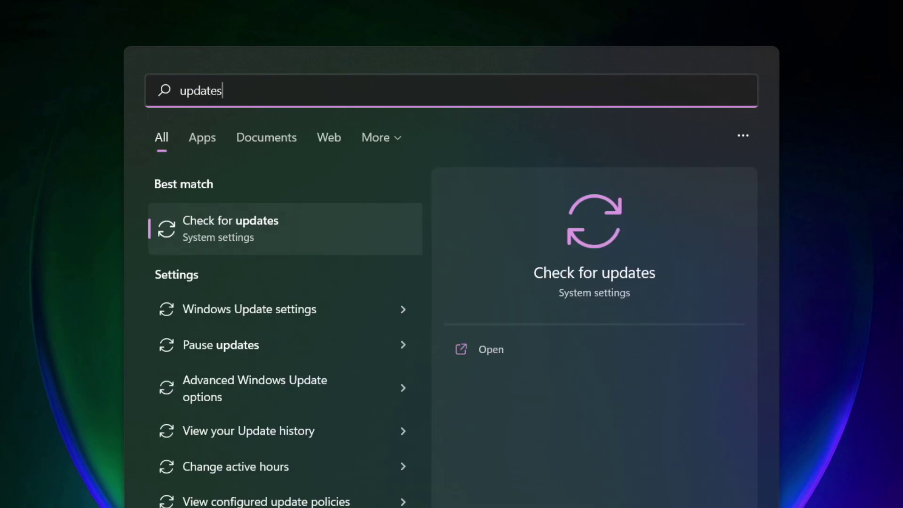
{"action": "left_click", "coordinate": [273, 230]}
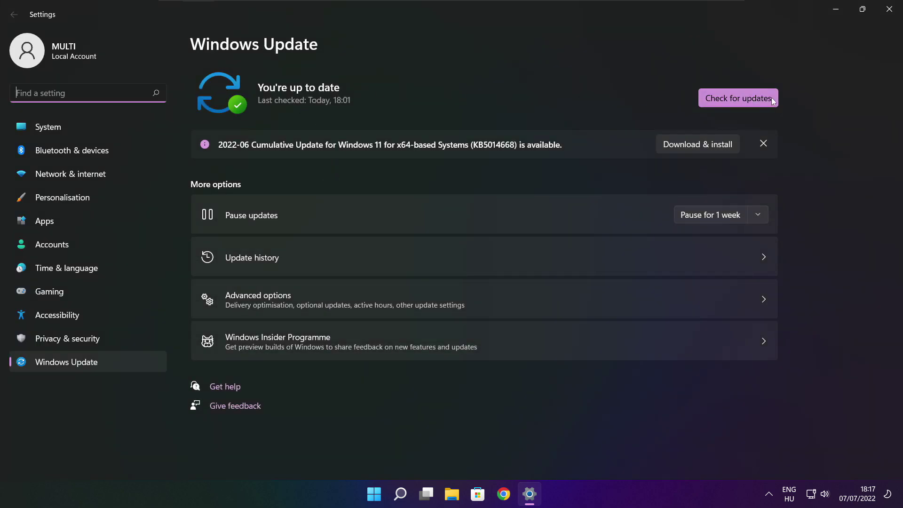
{"action": "left_click", "coordinate": [739, 99]}
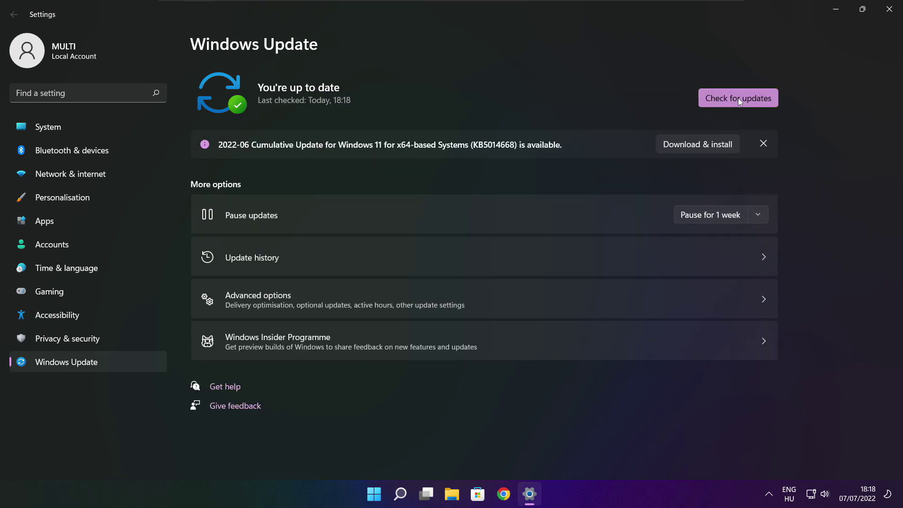
Step: Download the DirectX End-User Runtime Web Installer from Chrome and run dxwebsetup.exe
{"action": "left_click", "coordinate": [889, 10]}
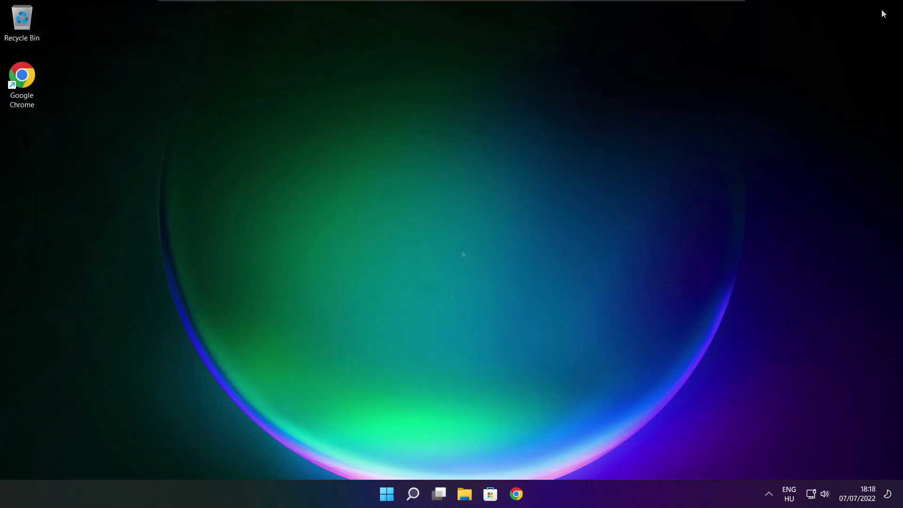
{"action": "left_click", "coordinate": [517, 494]}
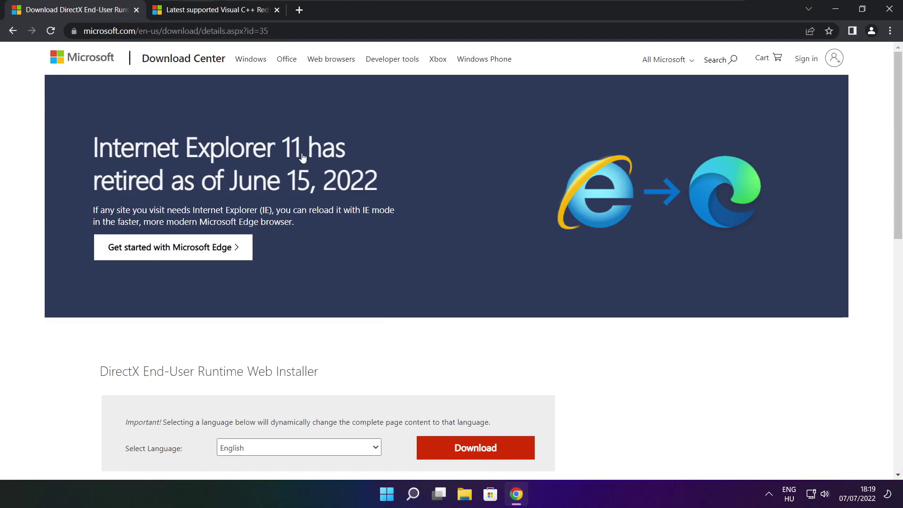
{"action": "left_click_drag", "start_coordinate": [269, 30], "coordinate": [83, 31]}
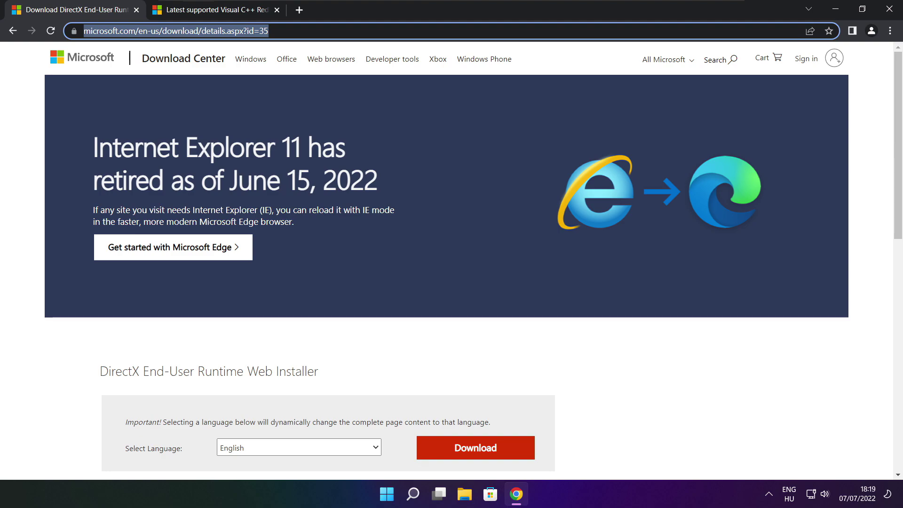
{"action": "key", "text": "End"}
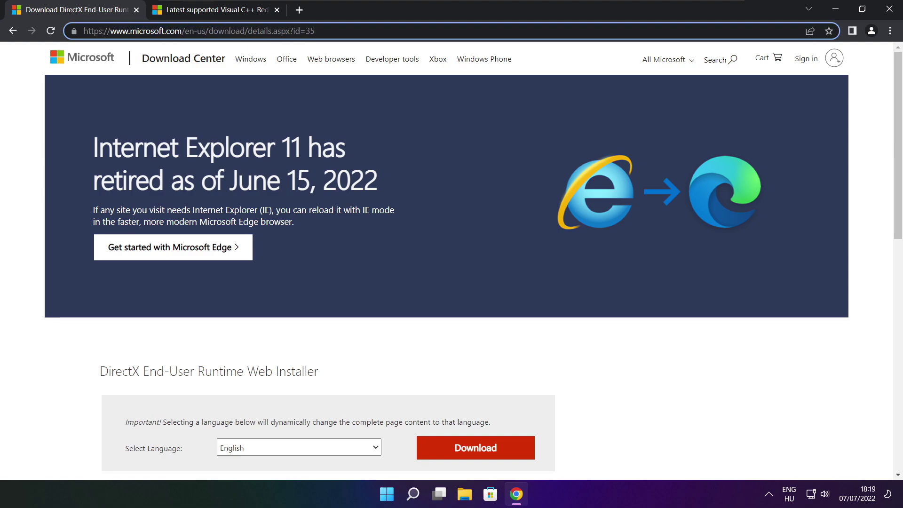
{"action": "left_click", "coordinate": [325, 342]}
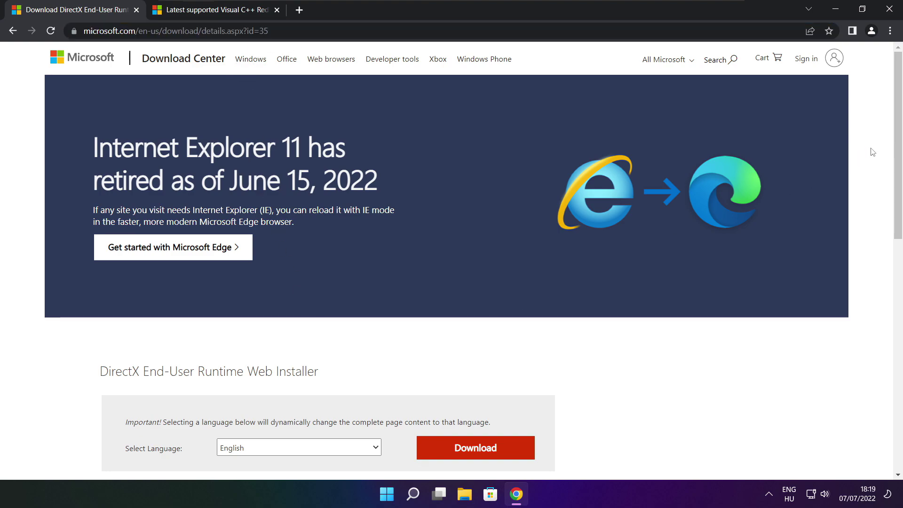
{"action": "left_click_drag", "start_coordinate": [898, 135], "coordinate": [899, 208]}
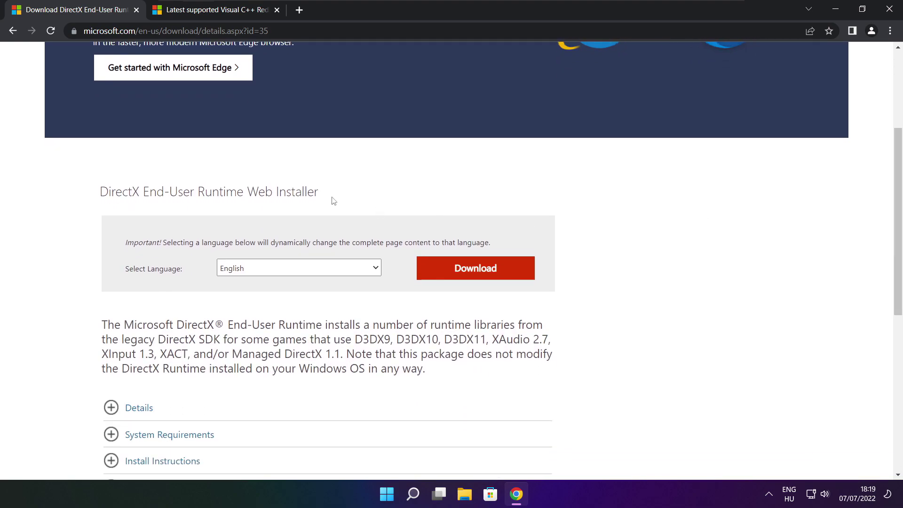
{"action": "left_click_drag", "start_coordinate": [319, 192], "coordinate": [195, 193]}
{"action": "left_click", "coordinate": [382, 199]}
{"action": "left_click", "coordinate": [479, 270]}
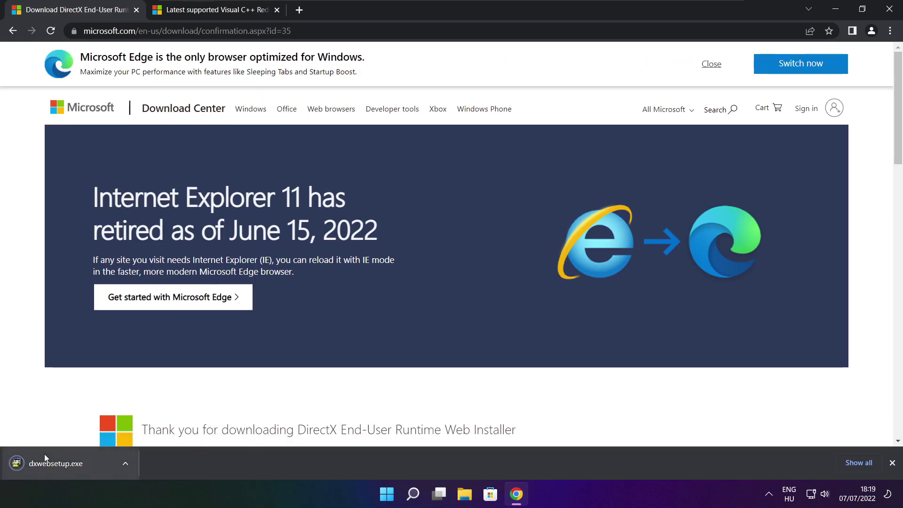
{"action": "left_click", "coordinate": [85, 464]}
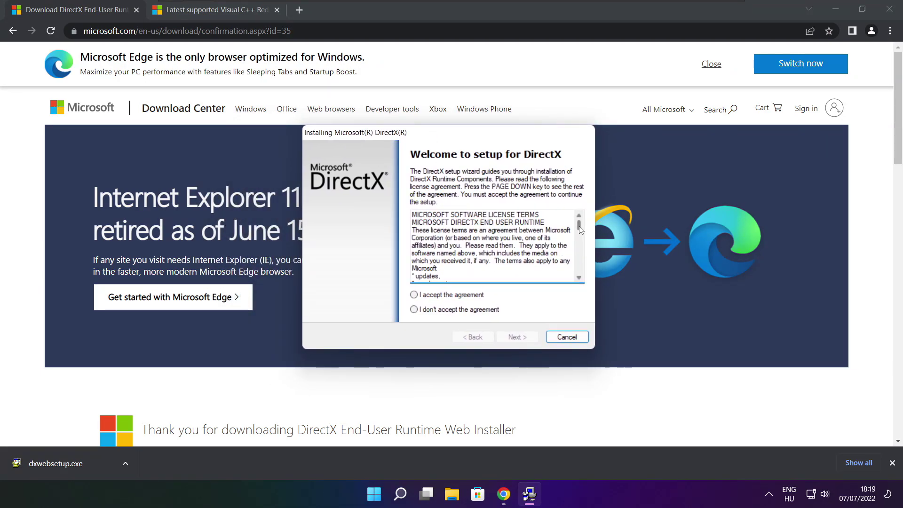
Step: Accept the DirectX license, opt out of the Bing Bar, and install the runtime components
{"action": "left_click_drag", "start_coordinate": [579, 225], "coordinate": [579, 278]}
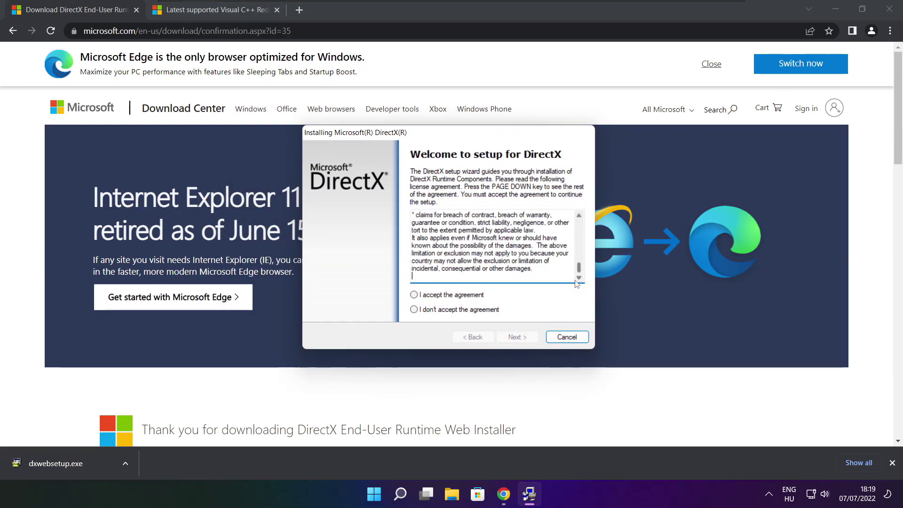
{"action": "left_click", "coordinate": [432, 295]}
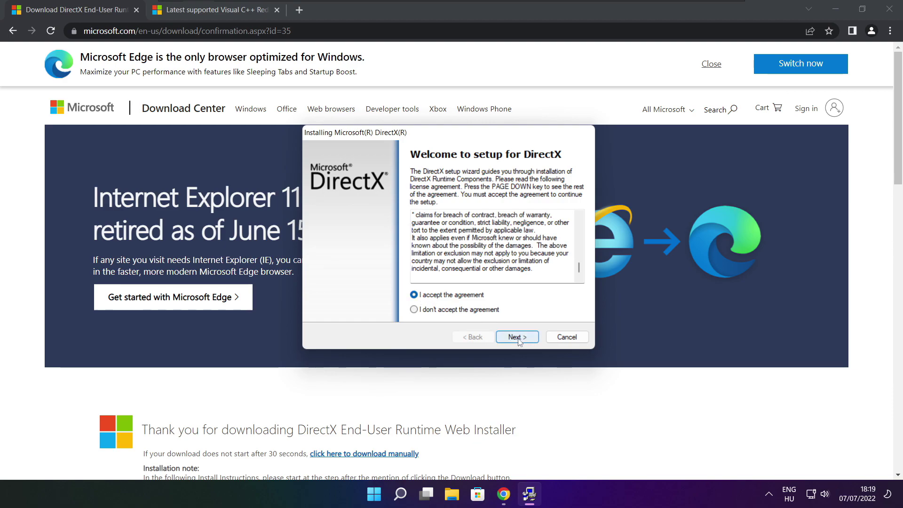
{"action": "left_click", "coordinate": [520, 338]}
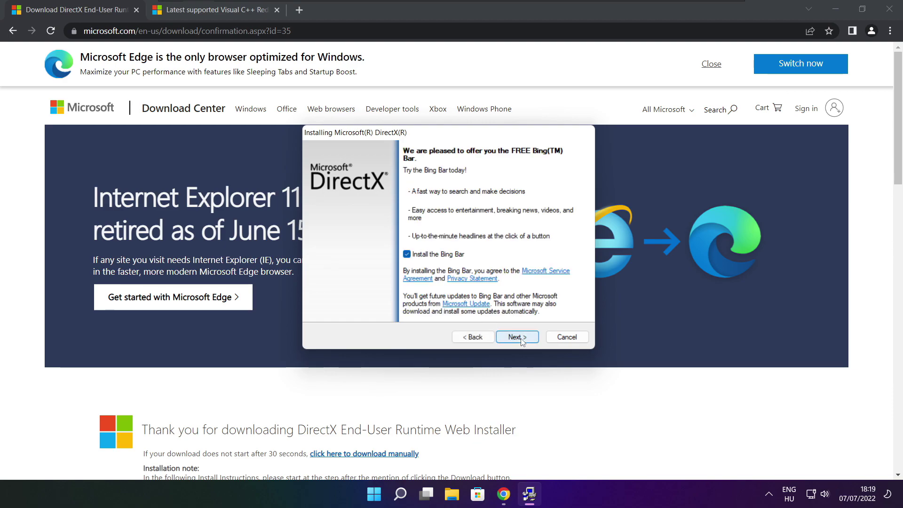
{"action": "left_click", "coordinate": [408, 255]}
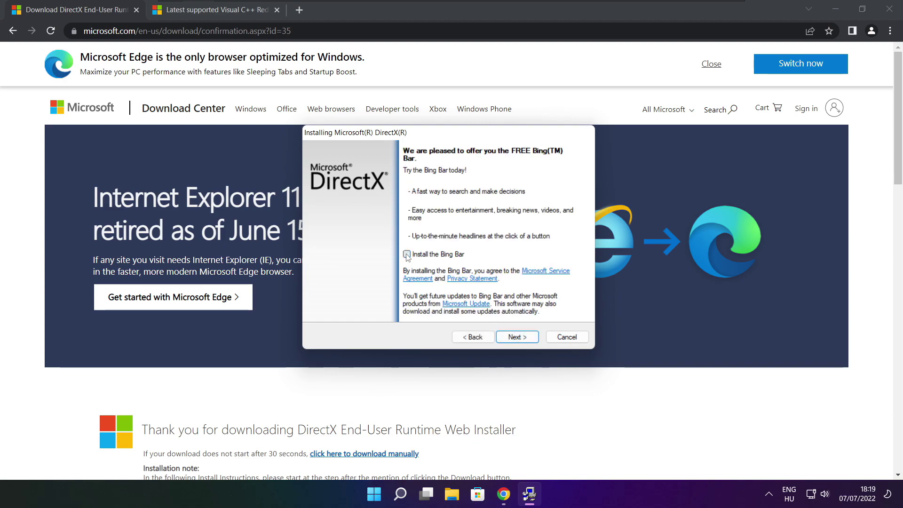
{"action": "left_click", "coordinate": [526, 340]}
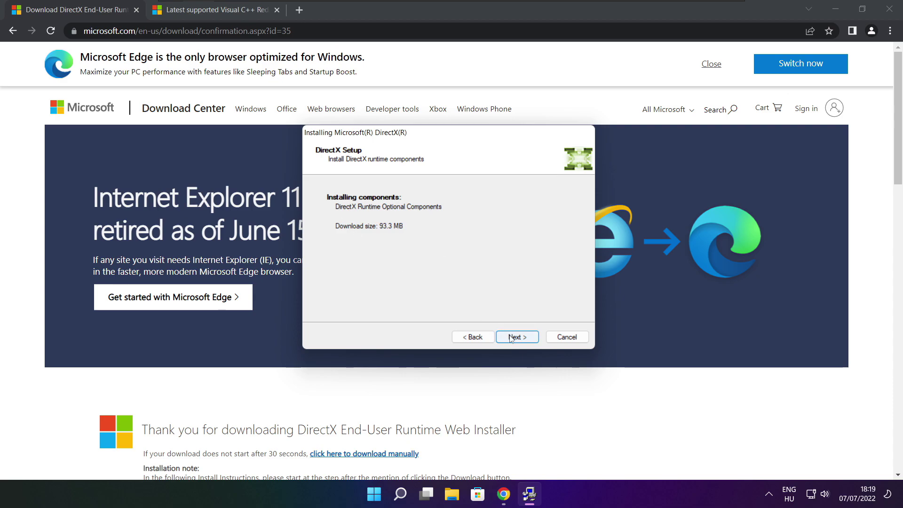
{"action": "left_click", "coordinate": [518, 338]}
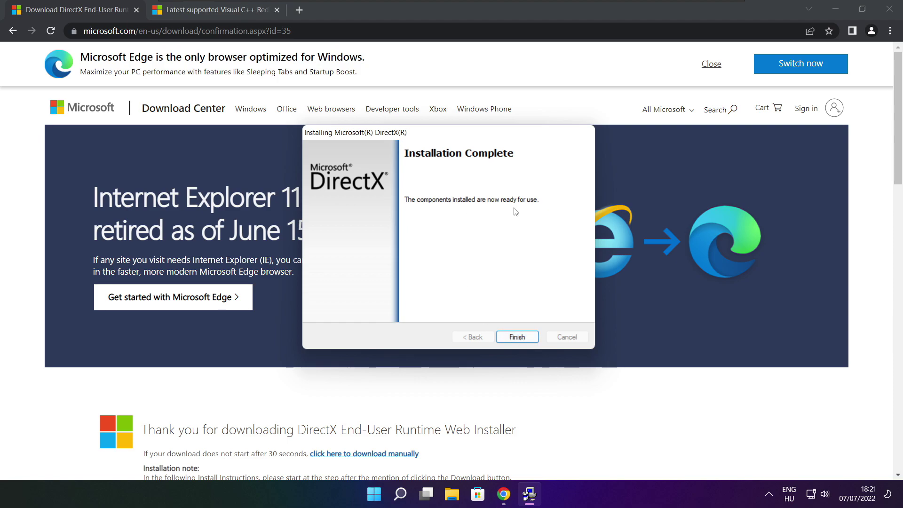
Step: Finish the DirectX setup and close the DirectX download tab
{"action": "left_click", "coordinate": [519, 338]}
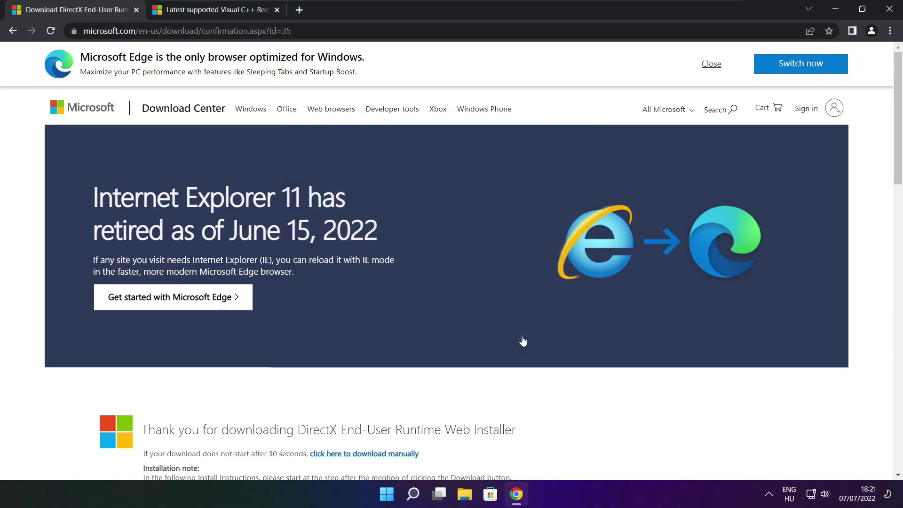
{"action": "left_click", "coordinate": [136, 12]}
{"action": "mouse_move", "coordinate": [388, 30]}
{"action": "left_mouse_down"}
{"action": "mouse_move", "coordinate": [84, 31]}
{"action": "mouse_move", "coordinate": [390, 31]}
{"action": "left_mouse_up"}
{"action": "left_click", "coordinate": [452, 46]}
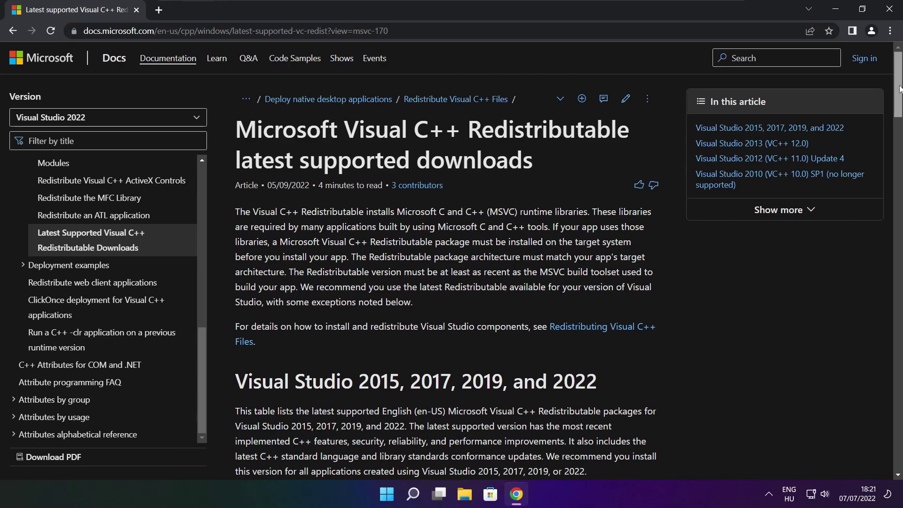
Step: Download the ARM64, x86 and x64 Visual C++ Redistributable installers from the Docs page
{"action": "left_click_drag", "start_coordinate": [897, 92], "coordinate": [894, 144]}
{"action": "scroll", "coordinate": [578, 187], "scroll_direction": "up", "scroll_amount": 1}
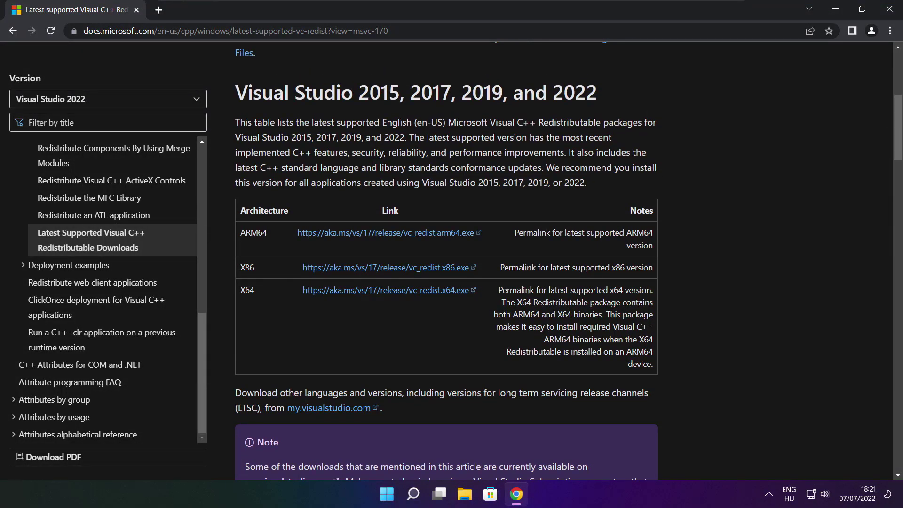
{"action": "left_click_drag", "start_coordinate": [237, 233], "coordinate": [607, 312]}
{"action": "left_click", "coordinate": [607, 325]}
{"action": "left_click", "coordinate": [375, 233]}
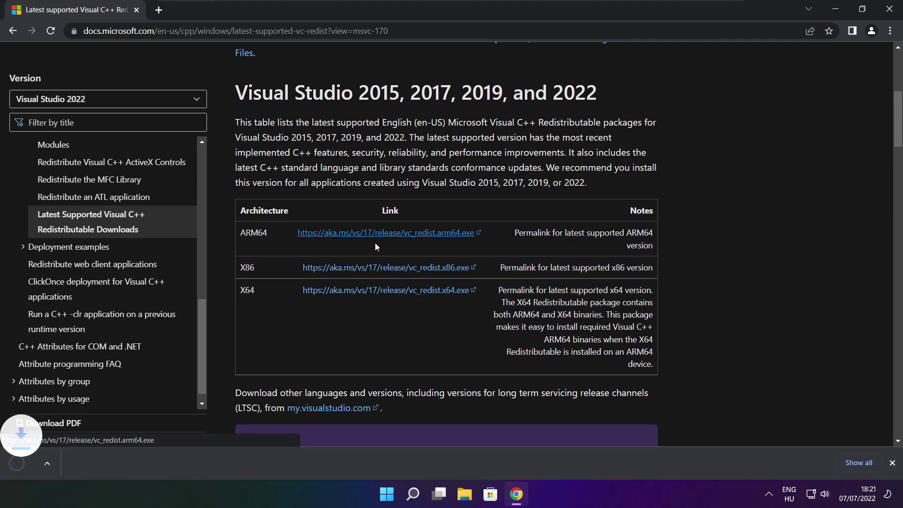
{"action": "left_click", "coordinate": [373, 272]}
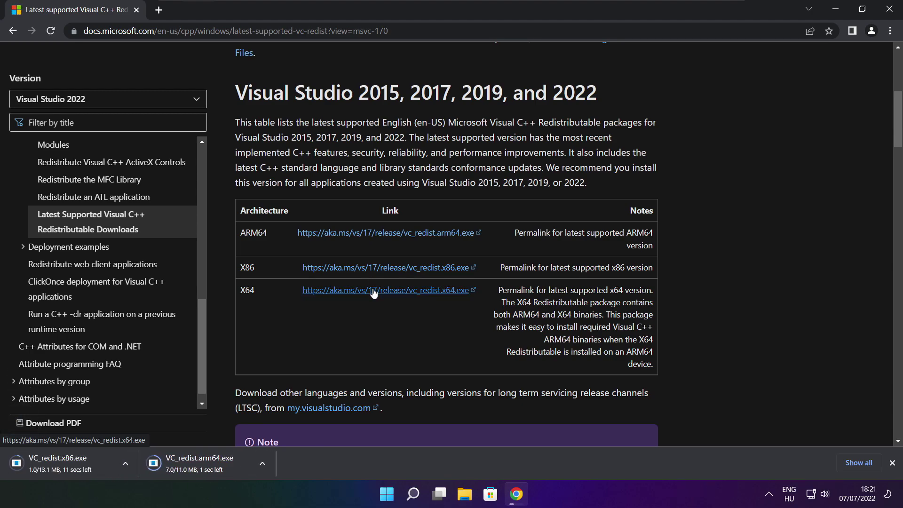
{"action": "left_click", "coordinate": [372, 291]}
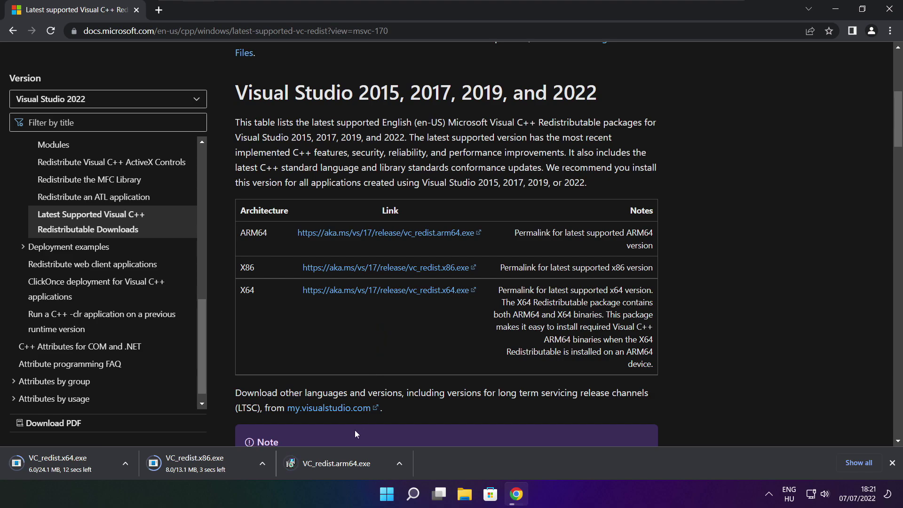
Step: Attempt the ARM64 Visual C++ Redistributable install and dismiss its Setup Failed message
{"action": "left_click", "coordinate": [343, 465]}
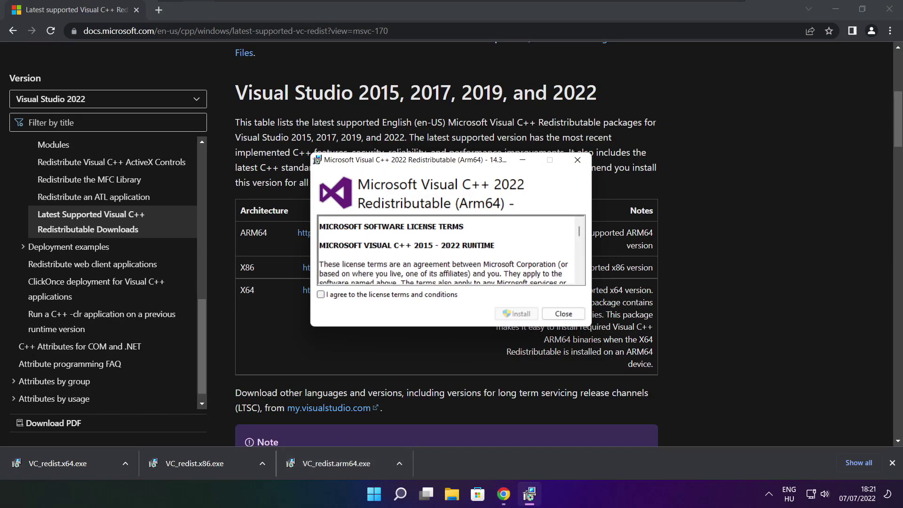
{"action": "left_click_drag", "start_coordinate": [579, 233], "coordinate": [579, 275]}
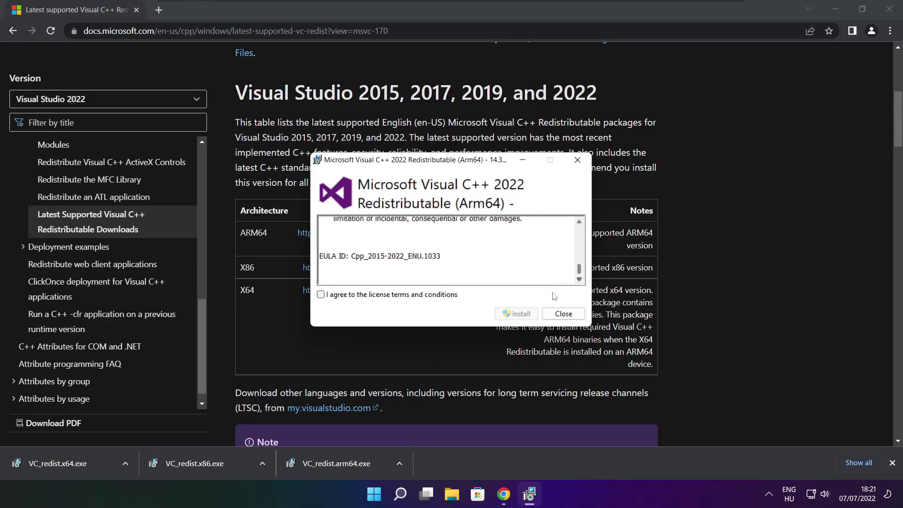
{"action": "left_click", "coordinate": [321, 295]}
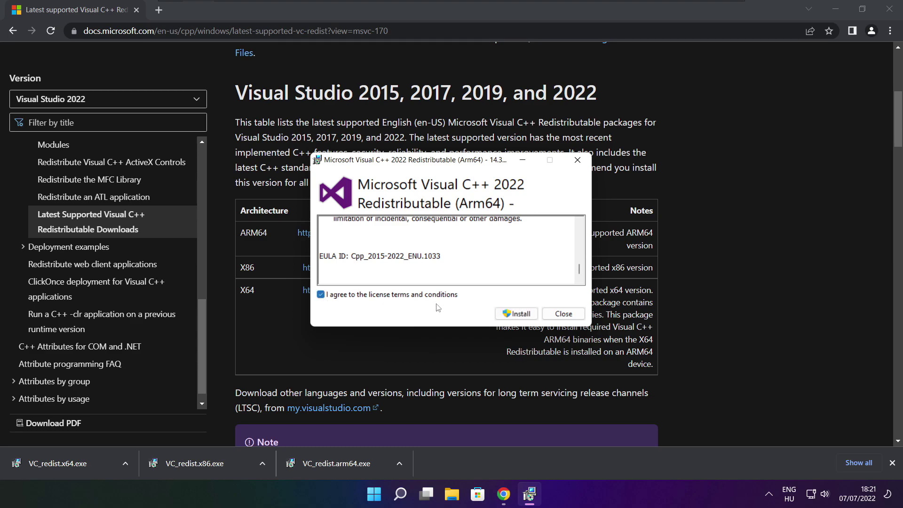
{"action": "left_click", "coordinate": [517, 314]}
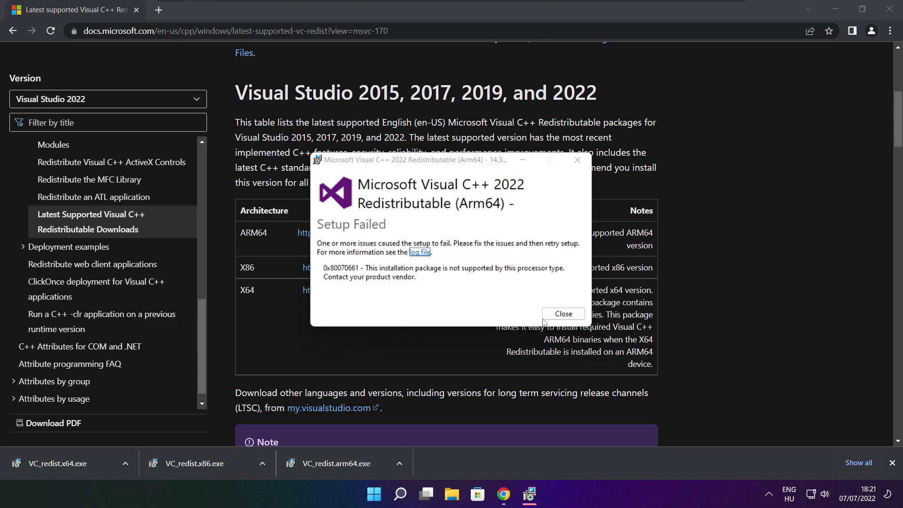
{"action": "left_click", "coordinate": [546, 318]}
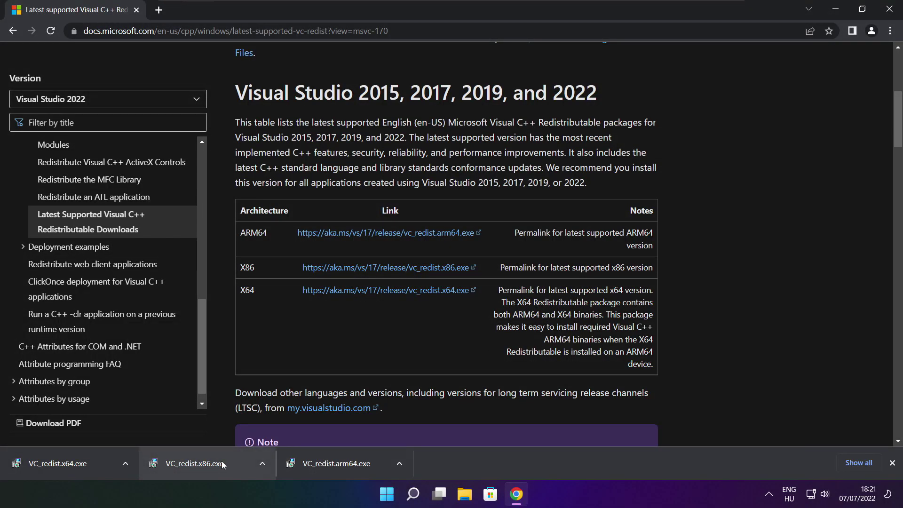
Step: Install the x86 Visual C++ 2015-2022 Redistributable by accepting the licence terms
{"action": "left_click", "coordinate": [213, 466]}
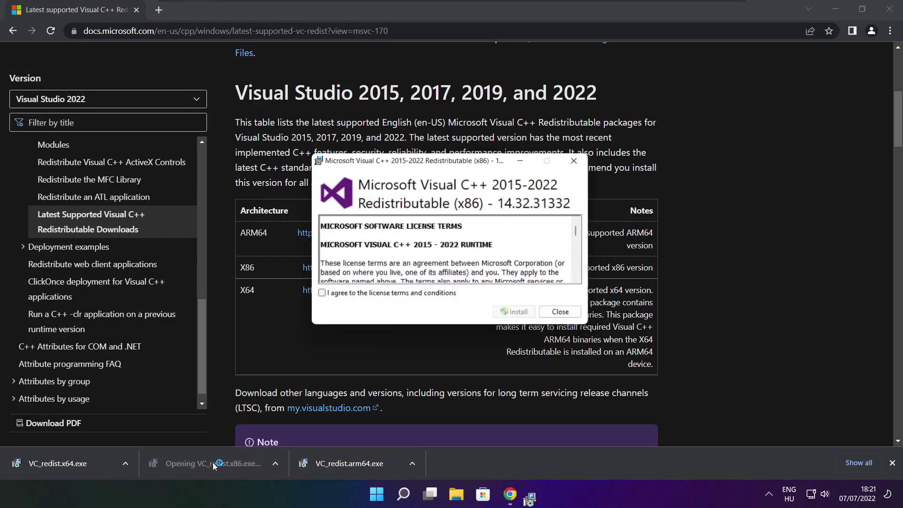
{"action": "left_click_drag", "start_coordinate": [579, 231], "coordinate": [579, 274]}
{"action": "left_click", "coordinate": [321, 295]}
{"action": "left_click", "coordinate": [517, 315]}
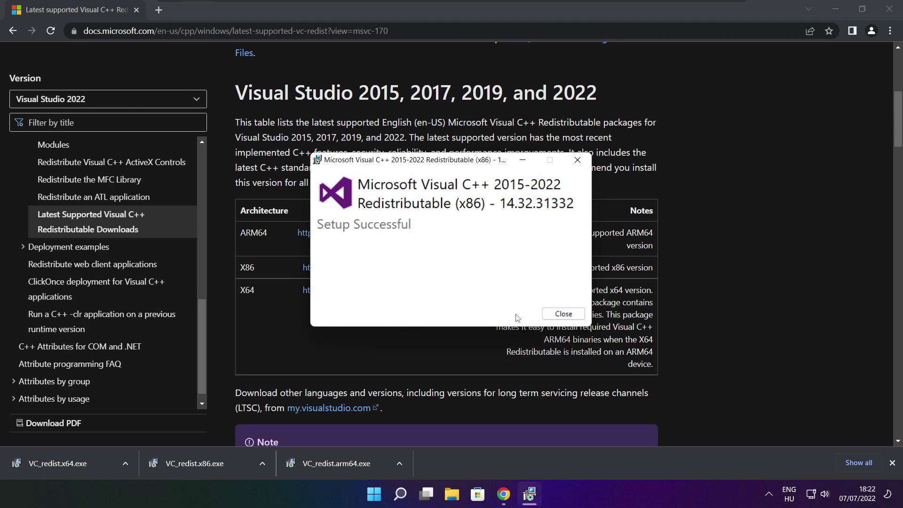
{"action": "left_click", "coordinate": [561, 314]}
Step: Install the x64 Visual C++ 2015-2022 Redistributable 14.32.31332 and close the finished setup
{"action": "left_click", "coordinate": [74, 463]}
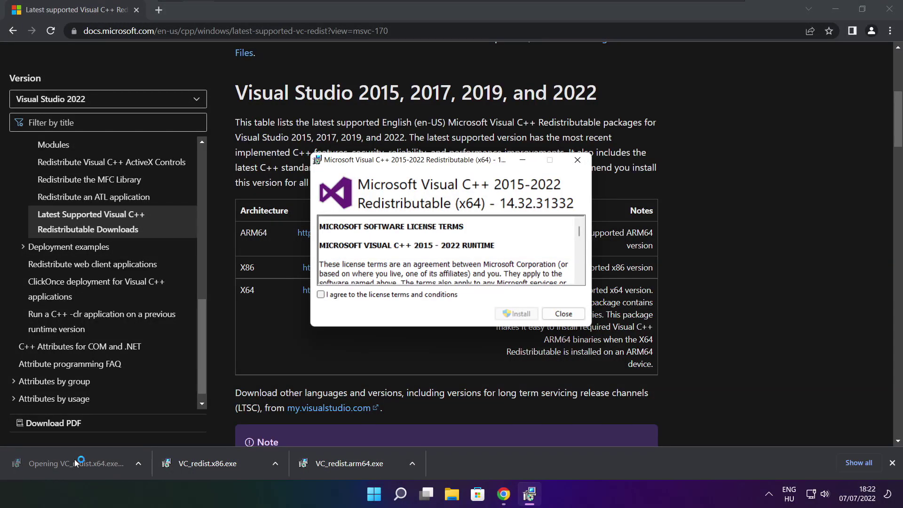
{"action": "left_click_drag", "start_coordinate": [579, 231], "coordinate": [580, 277]}
{"action": "left_click", "coordinate": [321, 295]}
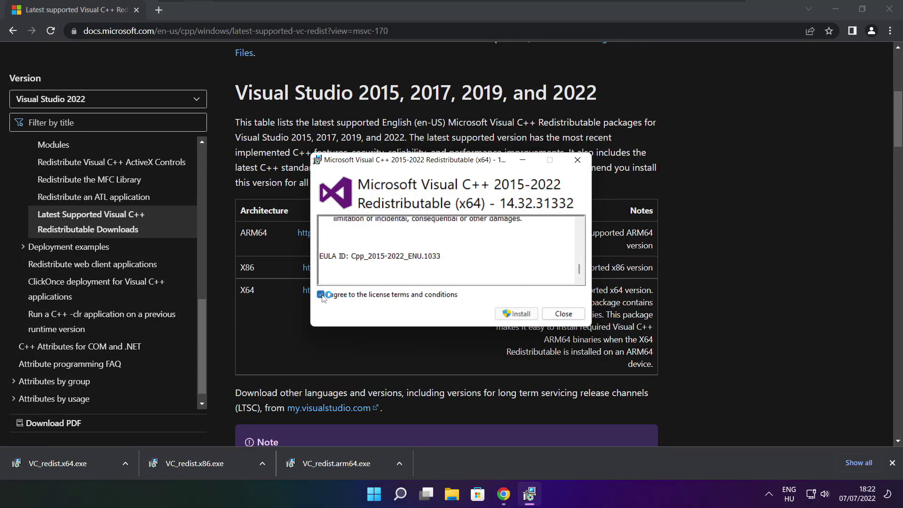
{"action": "left_click", "coordinate": [519, 314]}
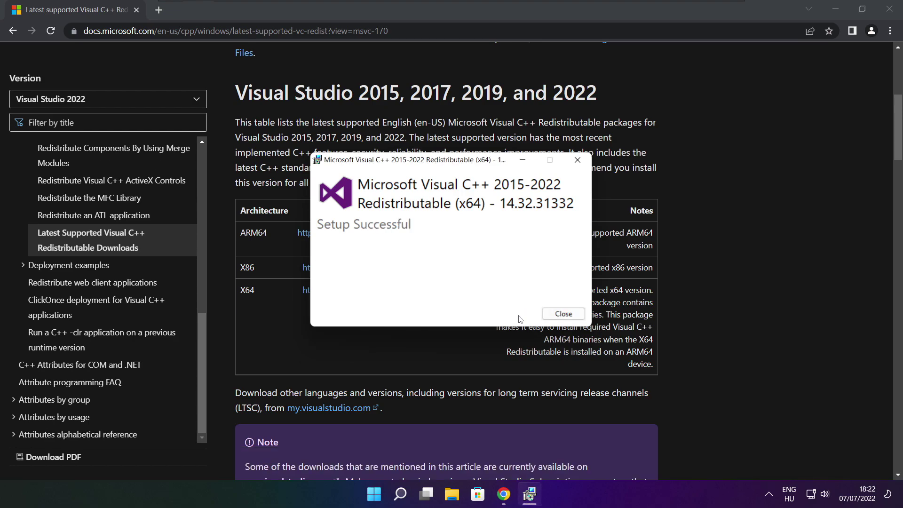
{"action": "left_click", "coordinate": [564, 314]}
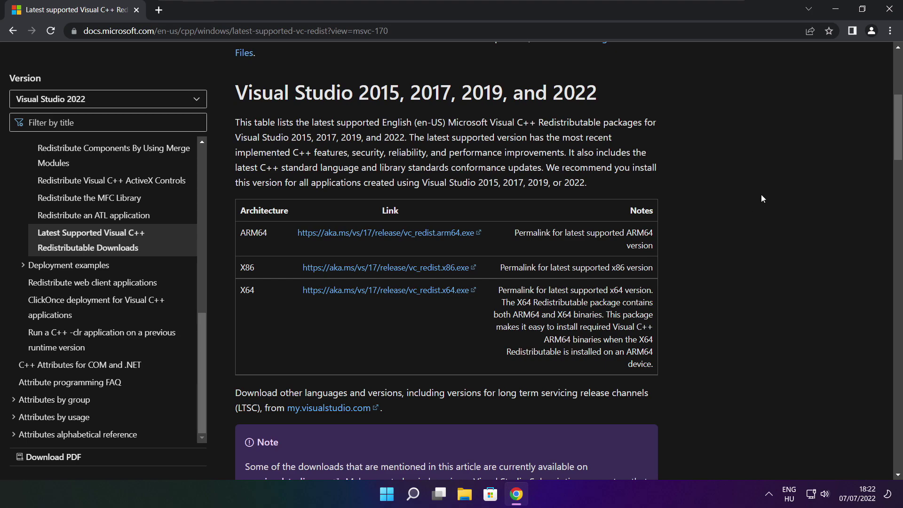
Step: Close Chrome and disable Cortana in Task Manager's startup apps
{"action": "left_click", "coordinate": [890, 9]}
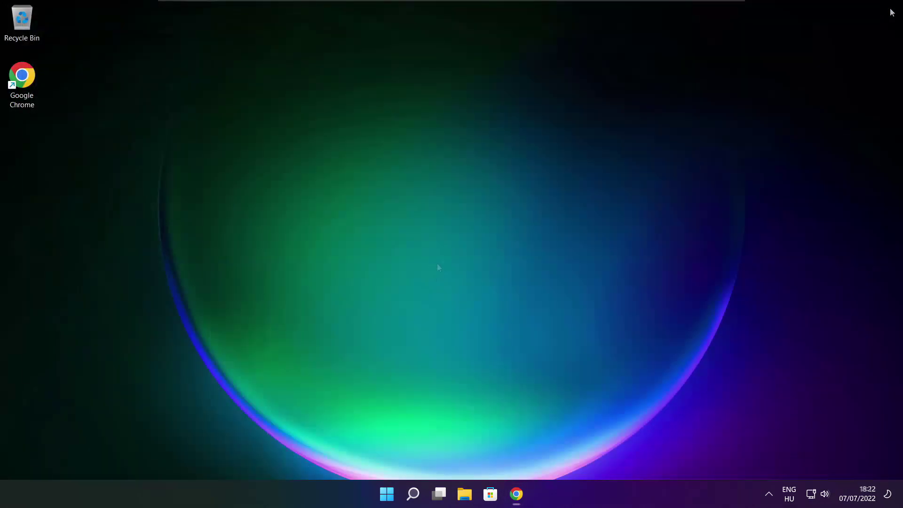
{"action": "right_click", "coordinate": [388, 496]}
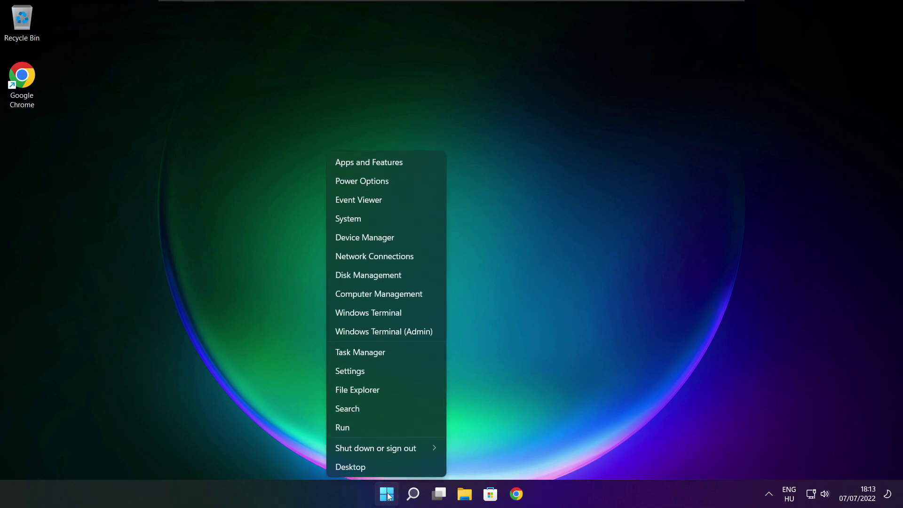
{"action": "left_click", "coordinate": [388, 353]}
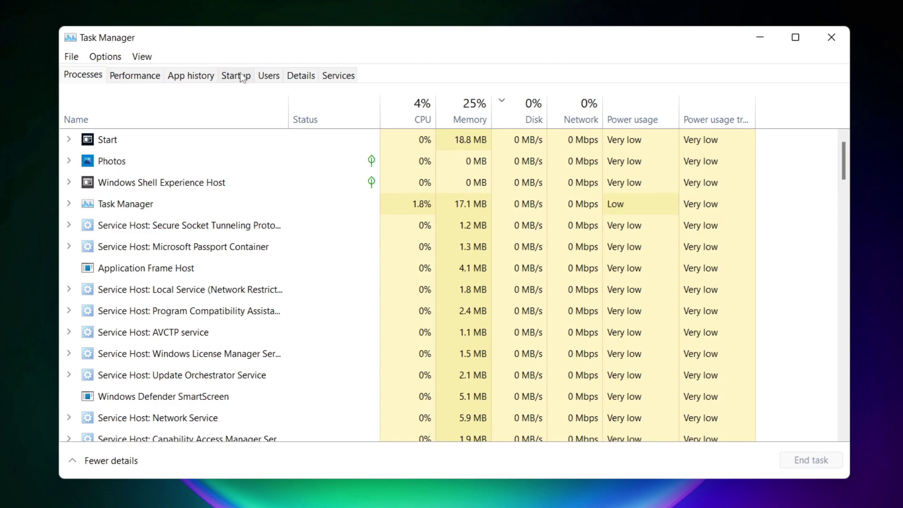
{"action": "left_click", "coordinate": [240, 80]}
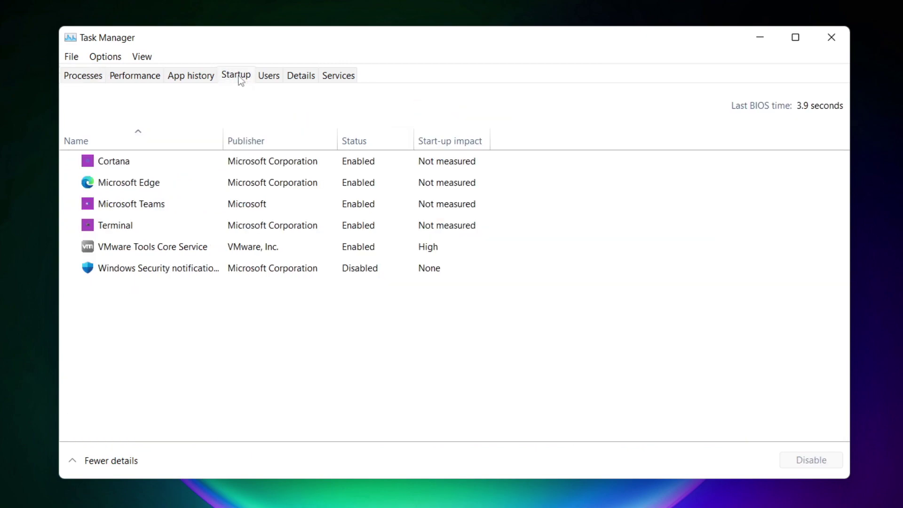
{"action": "left_click", "coordinate": [255, 168]}
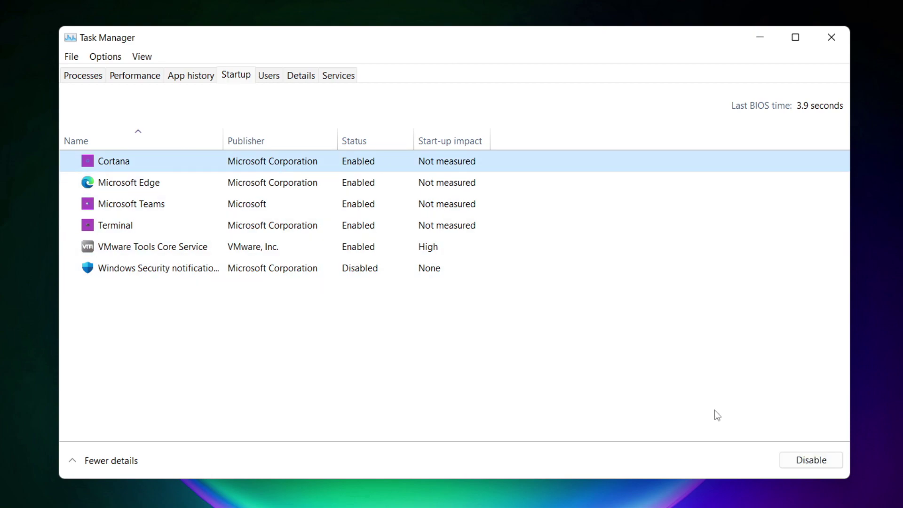
{"action": "left_click", "coordinate": [811, 465]}
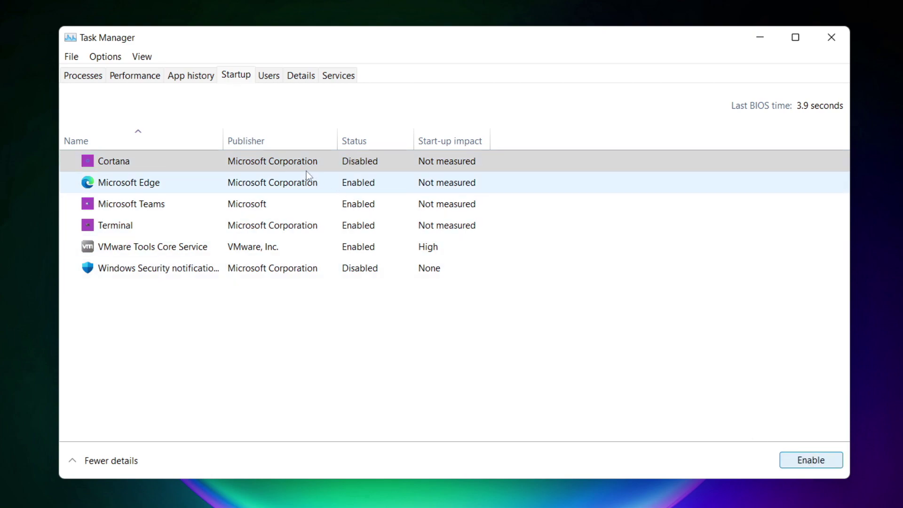
Step: Disable Microsoft Edge, Microsoft Teams and Terminal from launching at startup
{"action": "left_click", "coordinate": [246, 191]}
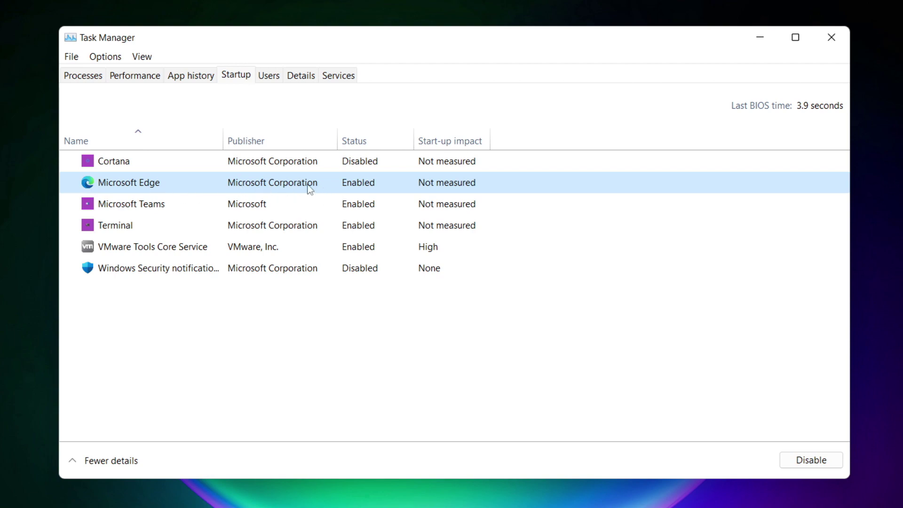
{"action": "left_click", "coordinate": [819, 468]}
{"action": "left_click", "coordinate": [375, 209]}
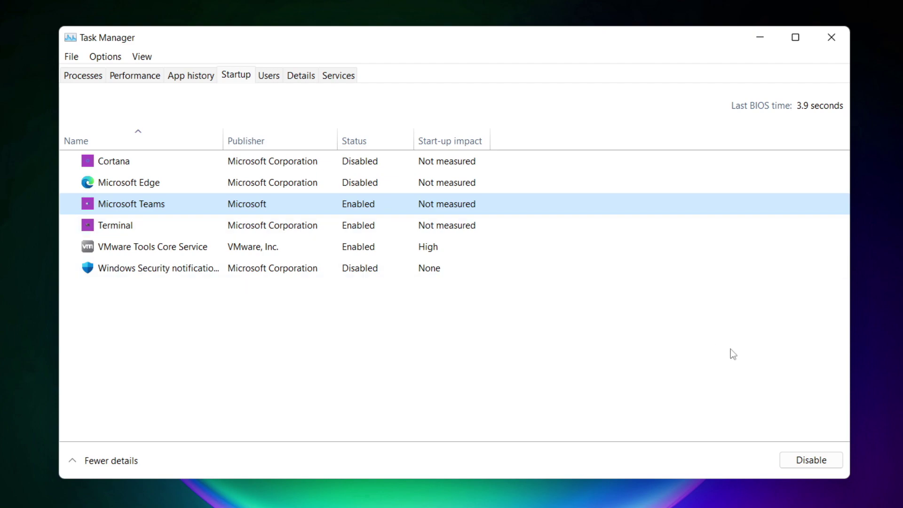
{"action": "left_click", "coordinate": [827, 466]}
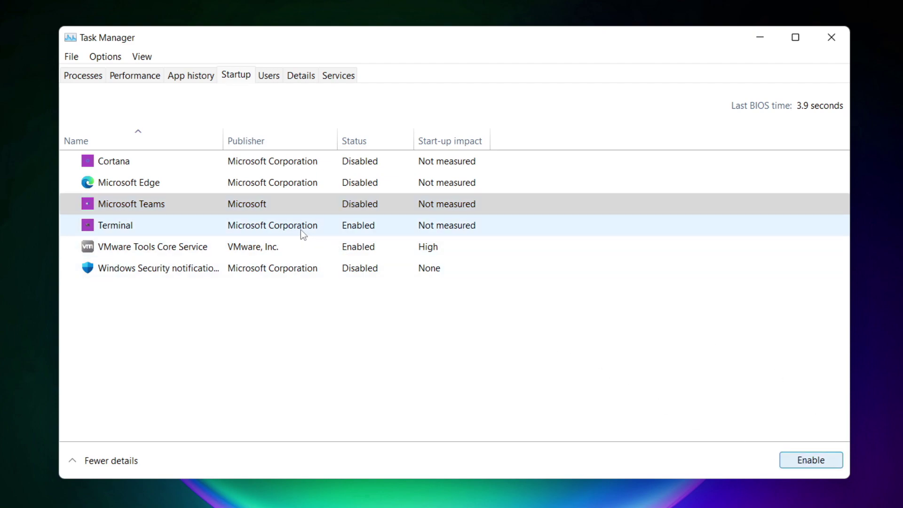
{"action": "left_click", "coordinate": [343, 233]}
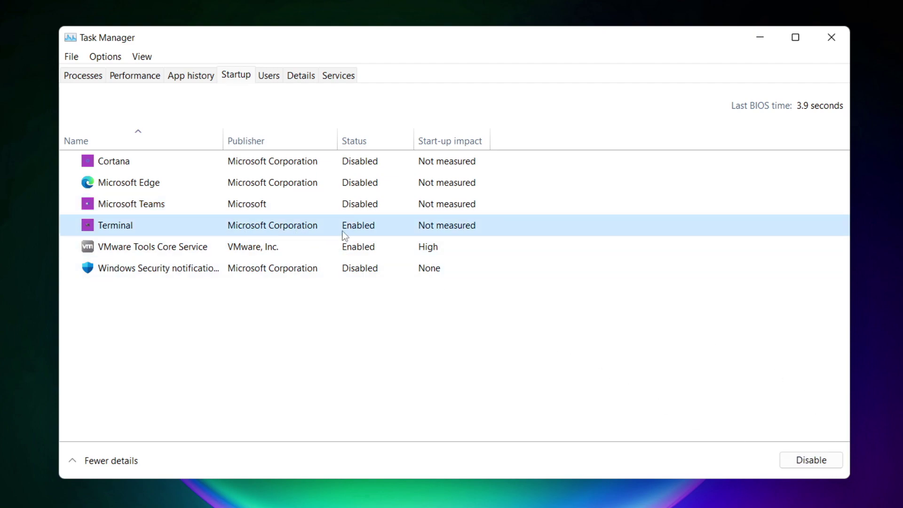
{"action": "left_click", "coordinate": [825, 464]}
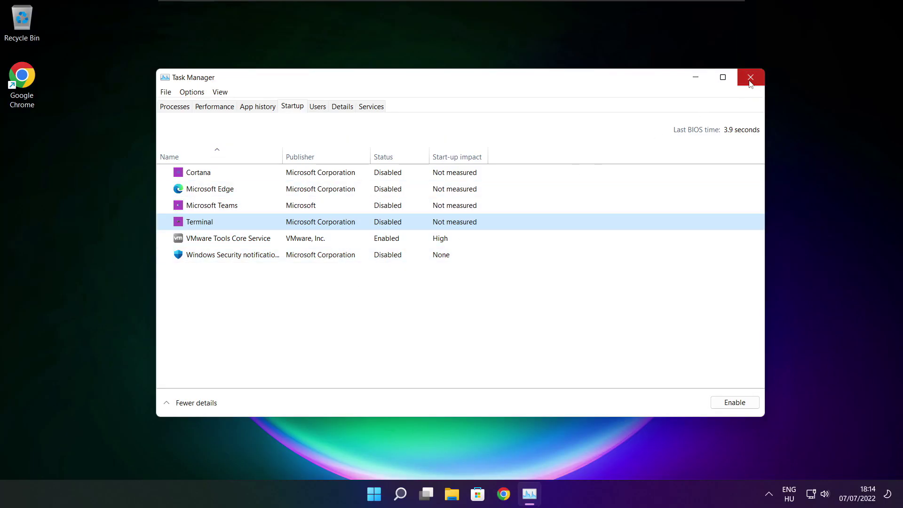
Step: Close Task Manager, launch Command Prompt as administrator from a cmd search, and start entering sfc
{"action": "left_click", "coordinate": [750, 78]}
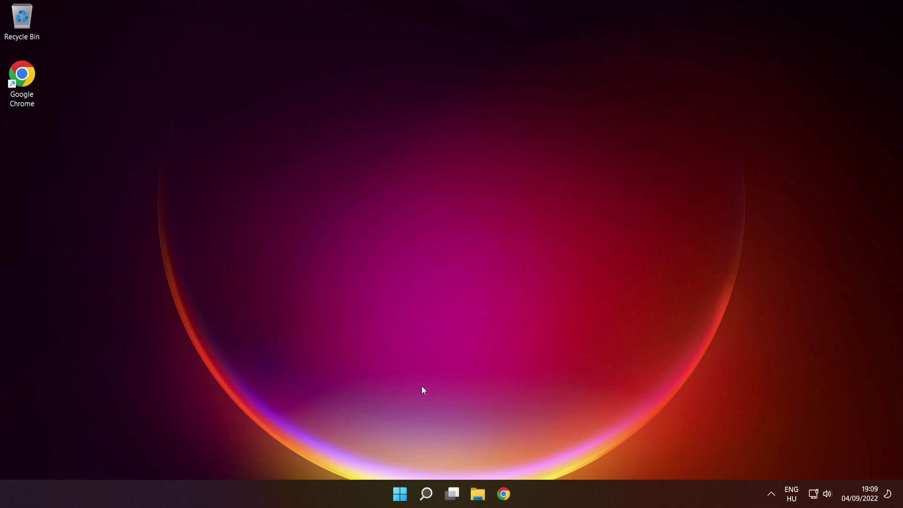
{"action": "mouse_move", "coordinate": [422, 500]}
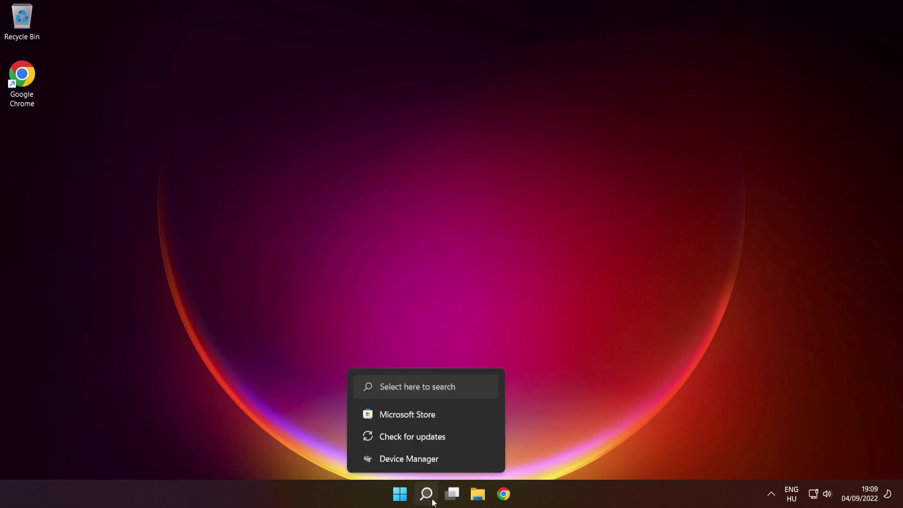
{"action": "left_click", "coordinate": [427, 495]}
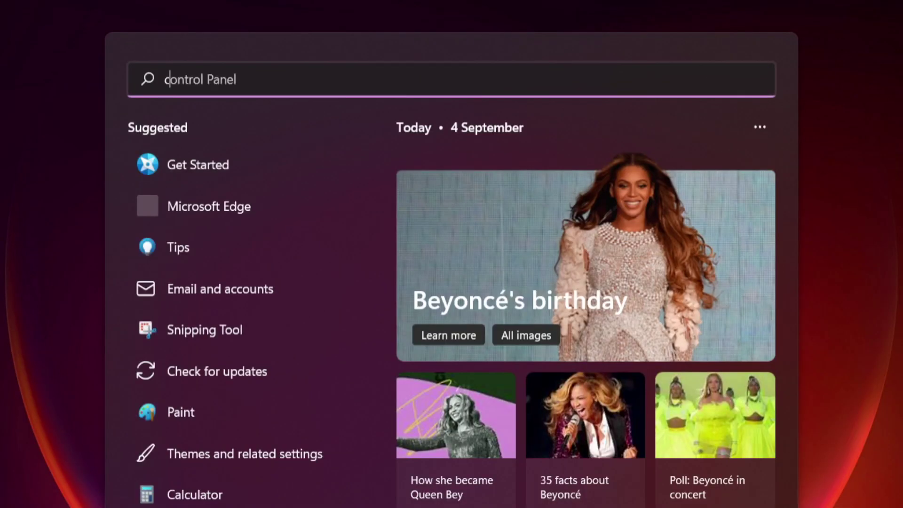
{"action": "type", "text": "cmd"}
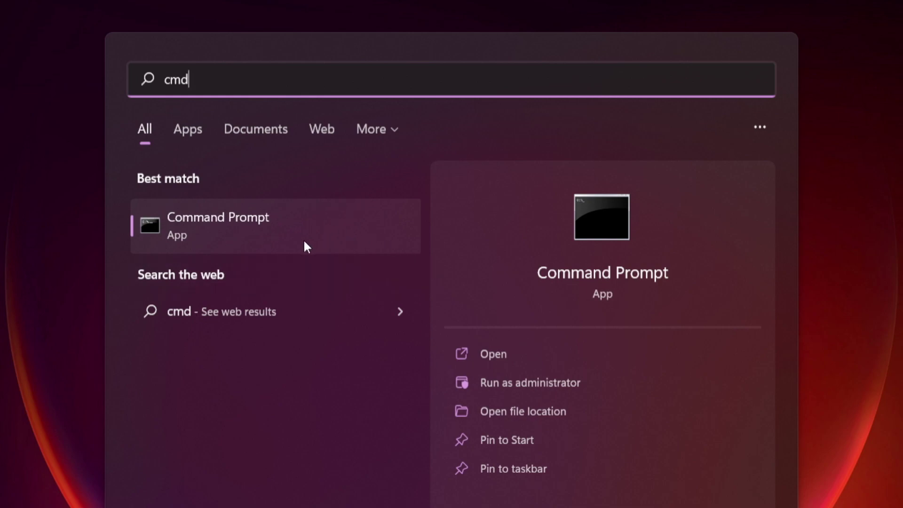
{"action": "right_click", "coordinate": [332, 225]}
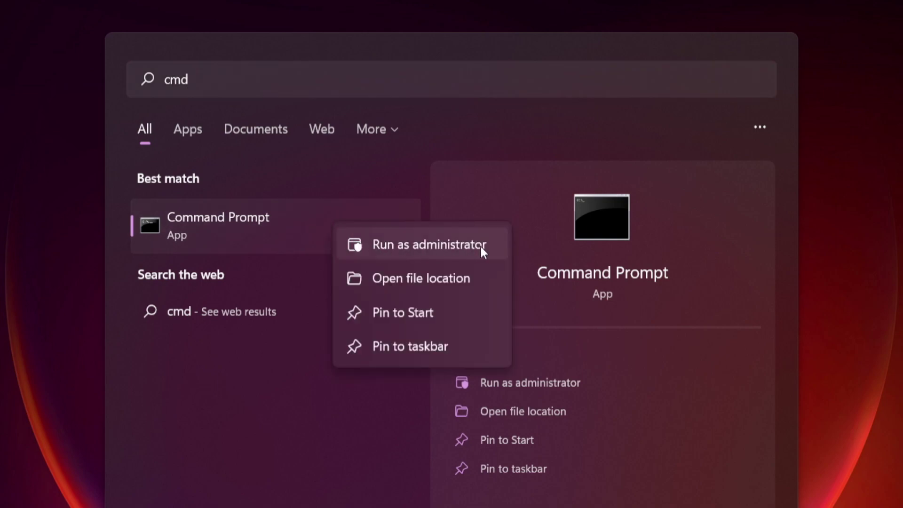
{"action": "left_click", "coordinate": [429, 244]}
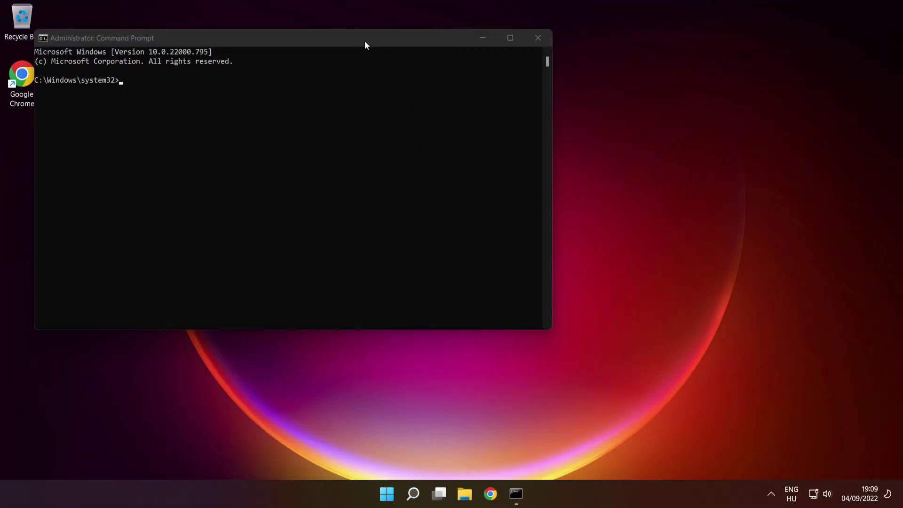
{"action": "left_click_drag", "start_coordinate": [363, 42], "coordinate": [521, 117]}
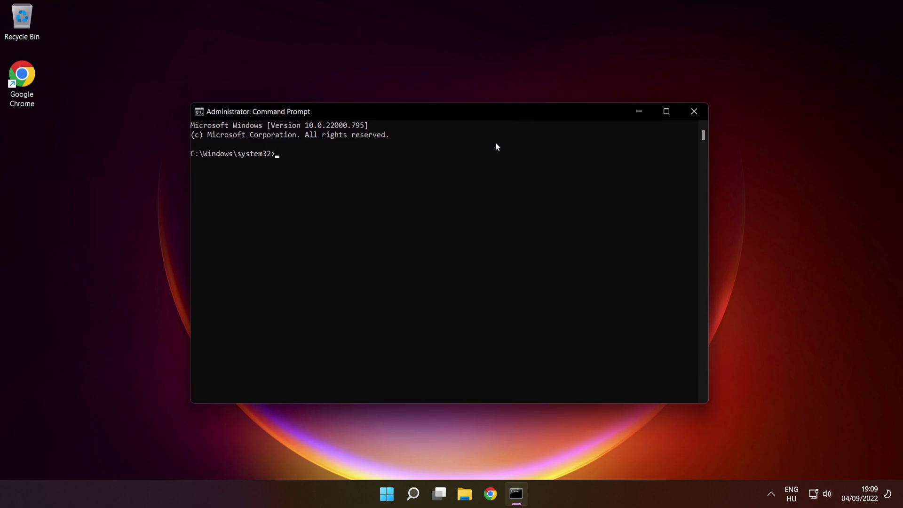
{"action": "type", "text": "sfc /scannow"}
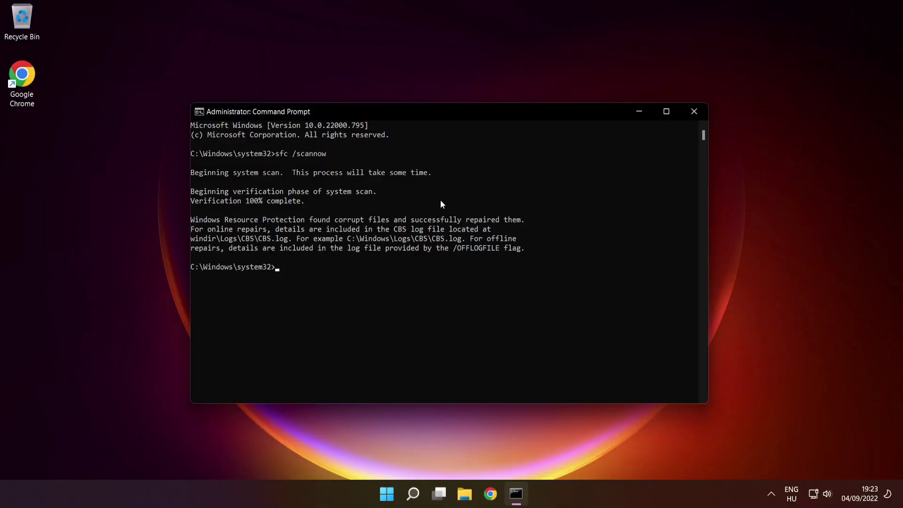
Step: Close Command Prompt and bring up the Start menu's power options for Restart
{"action": "left_click", "coordinate": [695, 113]}
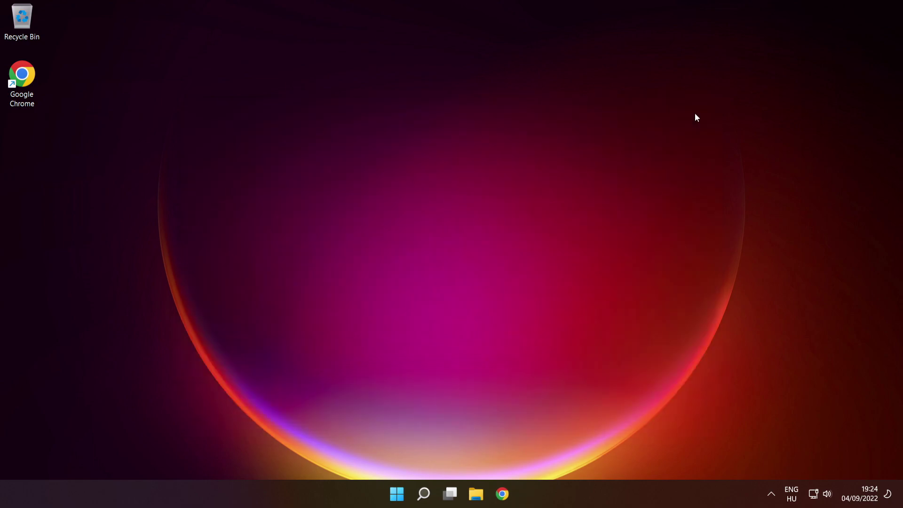
{"action": "left_click", "coordinate": [399, 494]}
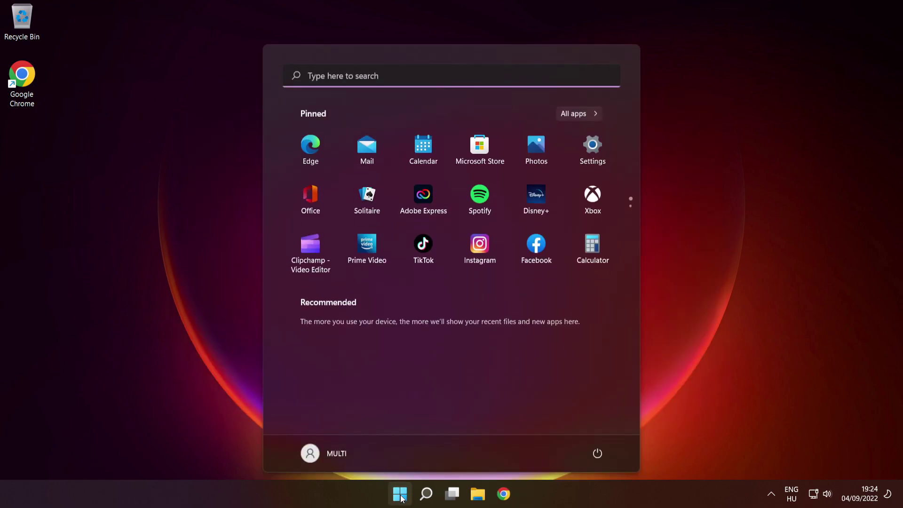
{"action": "left_click", "coordinate": [598, 454]}
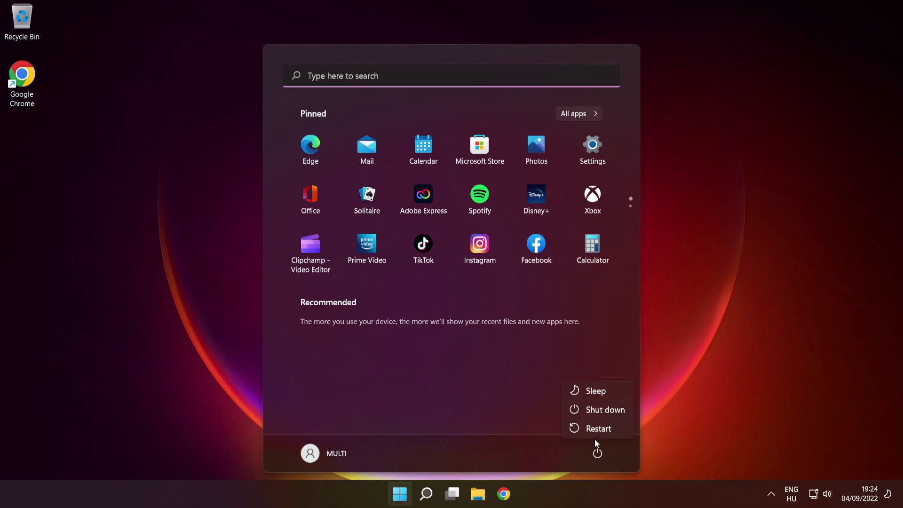